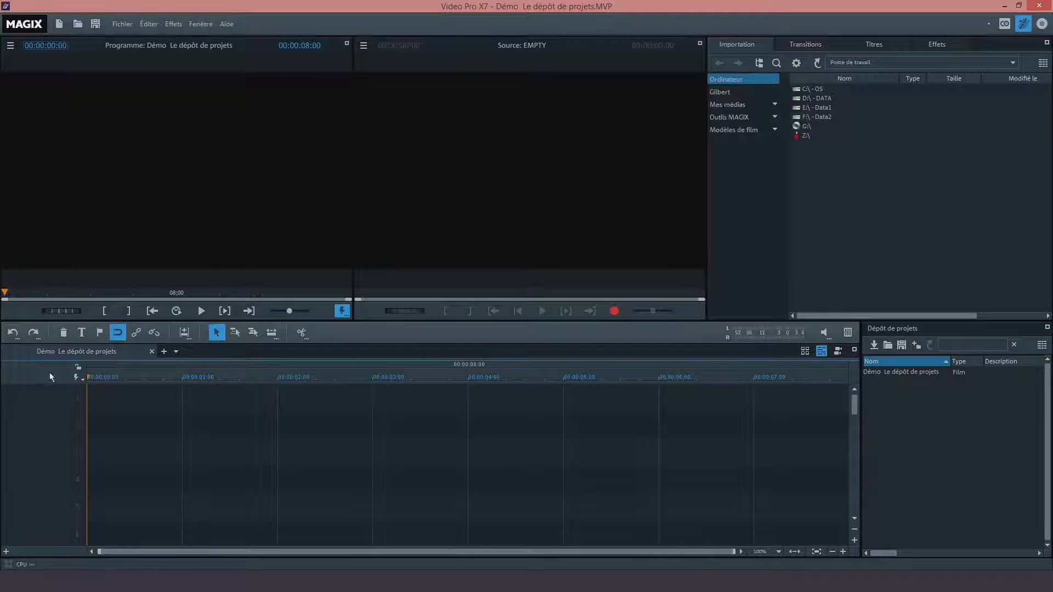
Step: Rename the film Démo Le dépôt de projets as Test
right_click(69, 352)
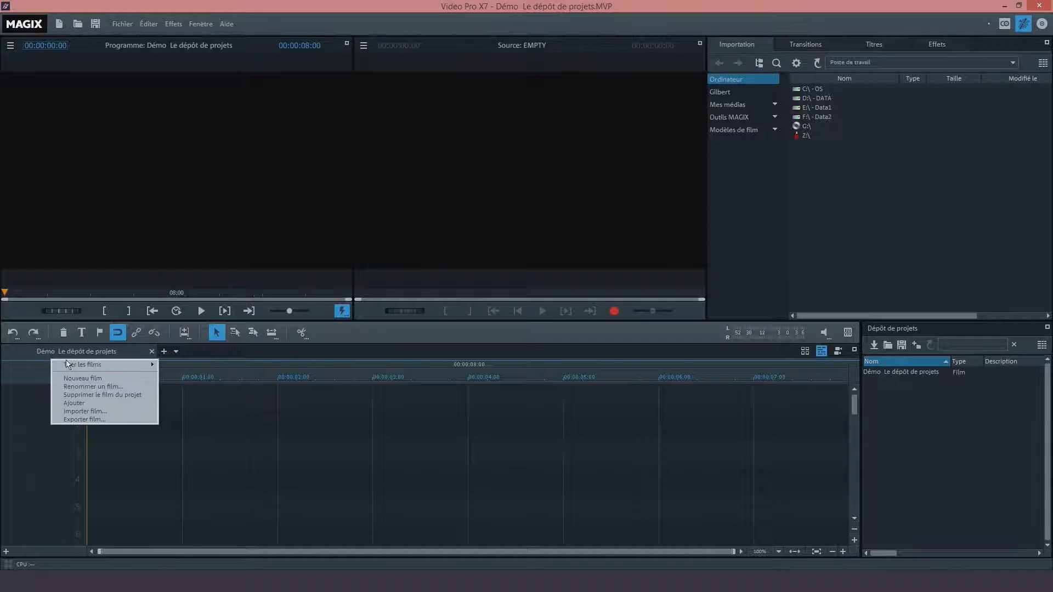
click(81, 388)
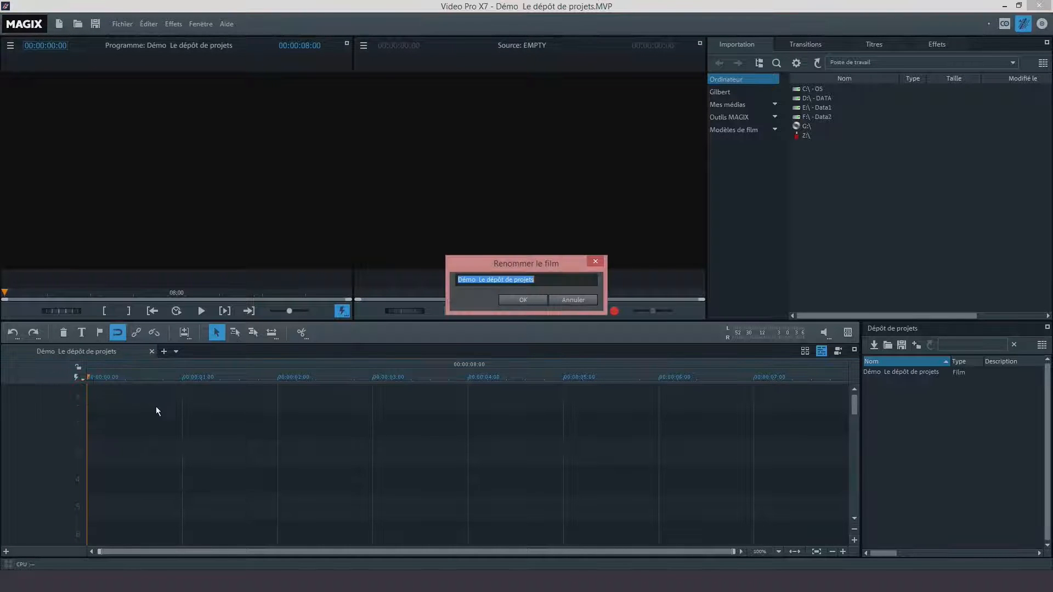
text(Test)
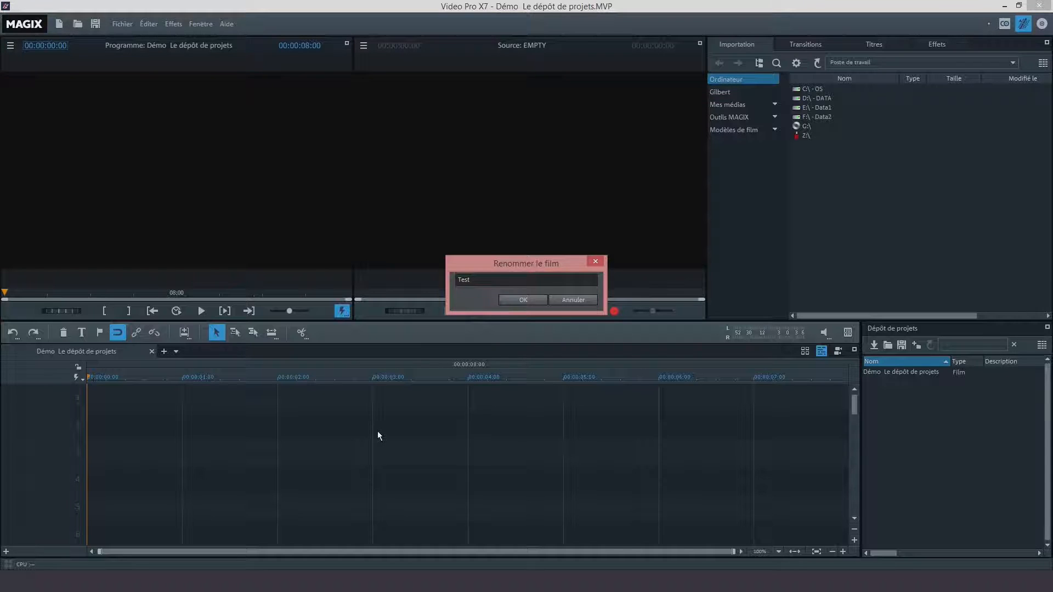
click(510, 297)
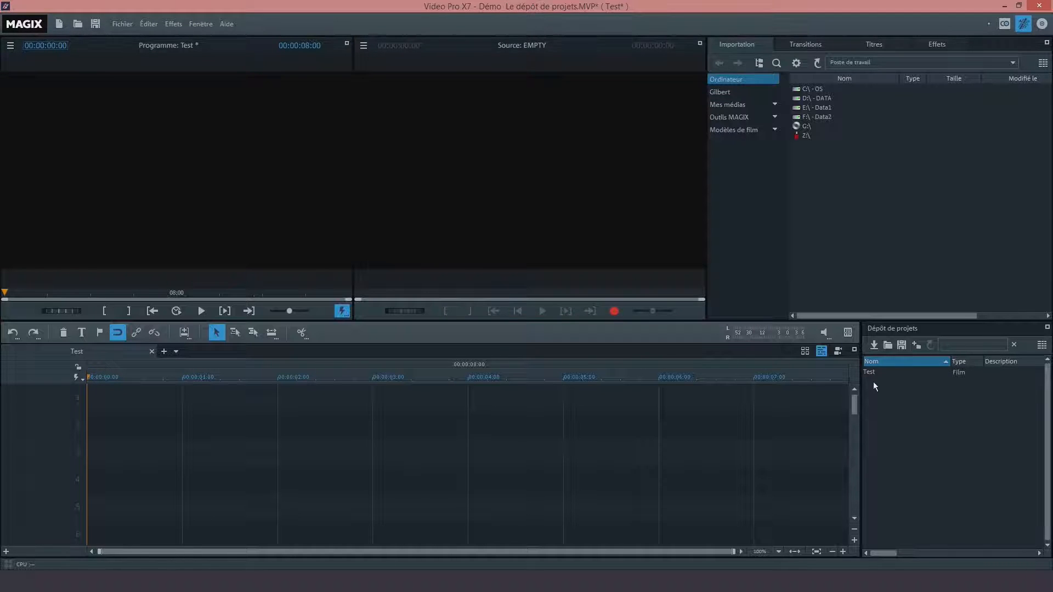
Step: Place Inro Gil juin 2012.mp4 on the first track at the start of the timeline, and delete the clip from the timeline
click(826, 178)
drag(515, 329, 120, 406)
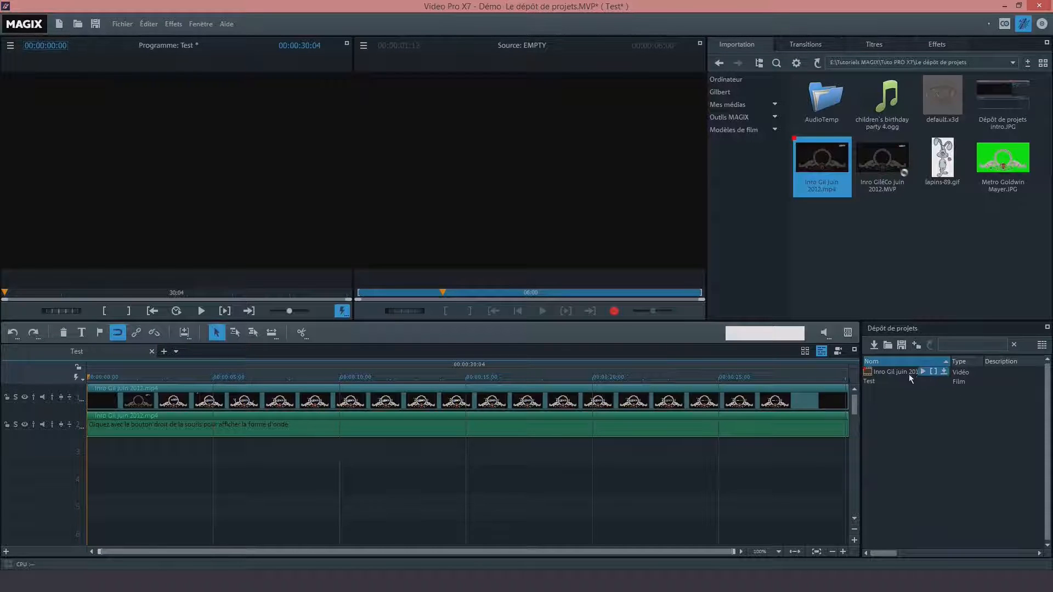
click(440, 403)
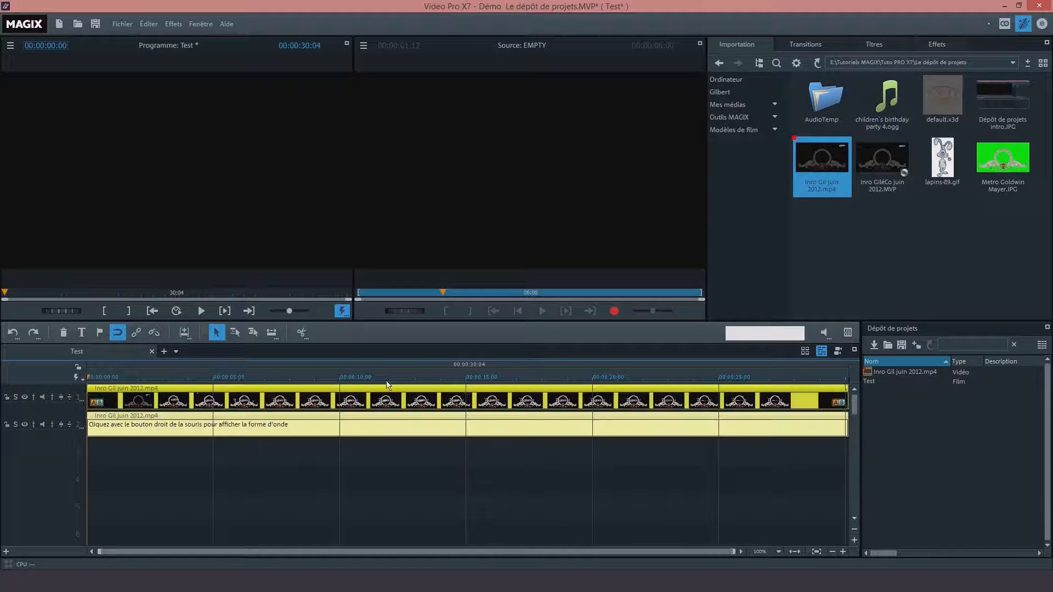
click(65, 337)
Step: With the playhead at 00:00:10:00, insert Inro Gil juin 2012.mp4 from the project bin into the timeline and delete the clip again
click(339, 380)
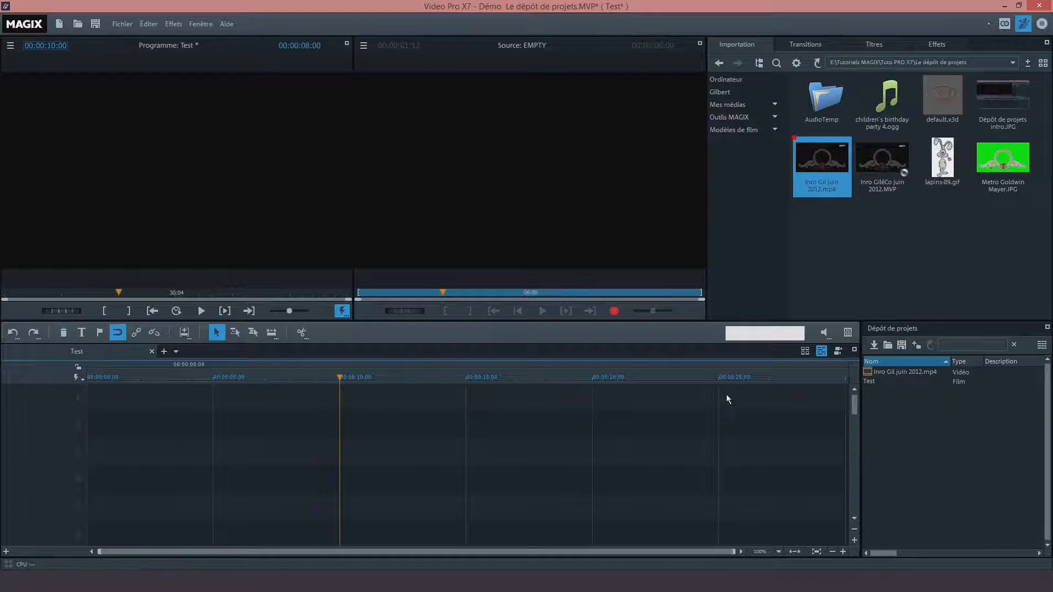
mouse_move(871, 374)
click(942, 373)
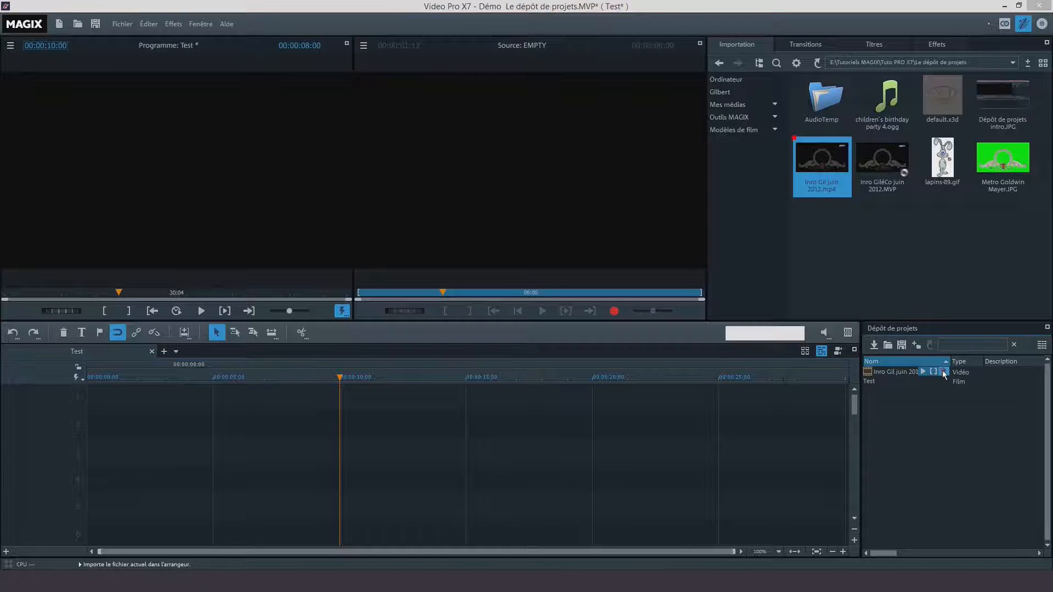
click(307, 406)
click(63, 333)
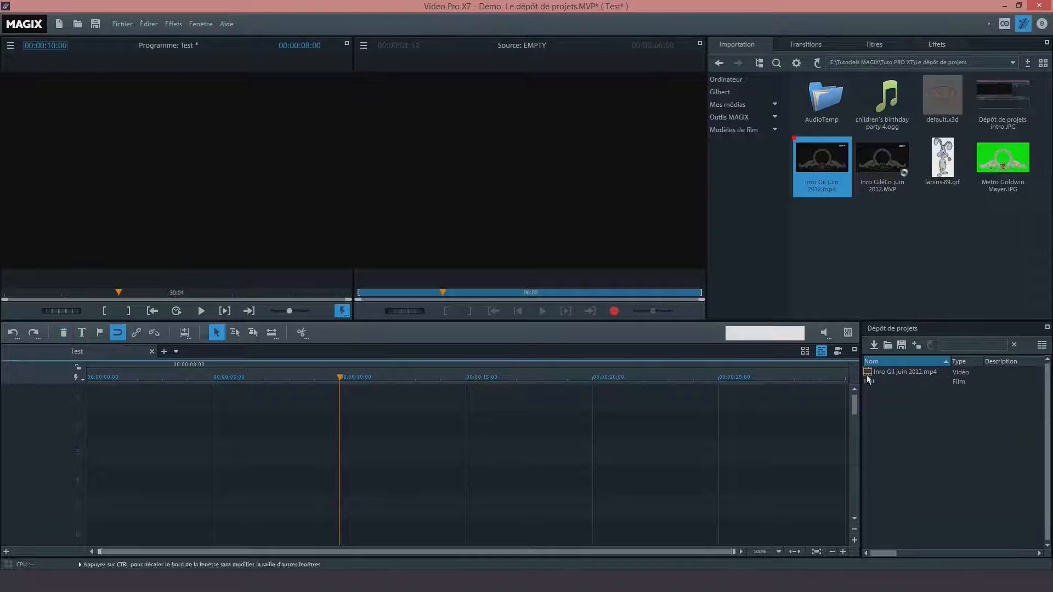
Step: Remove Inro Gil juin 2012.mp4 from the project bin
right_click(895, 372)
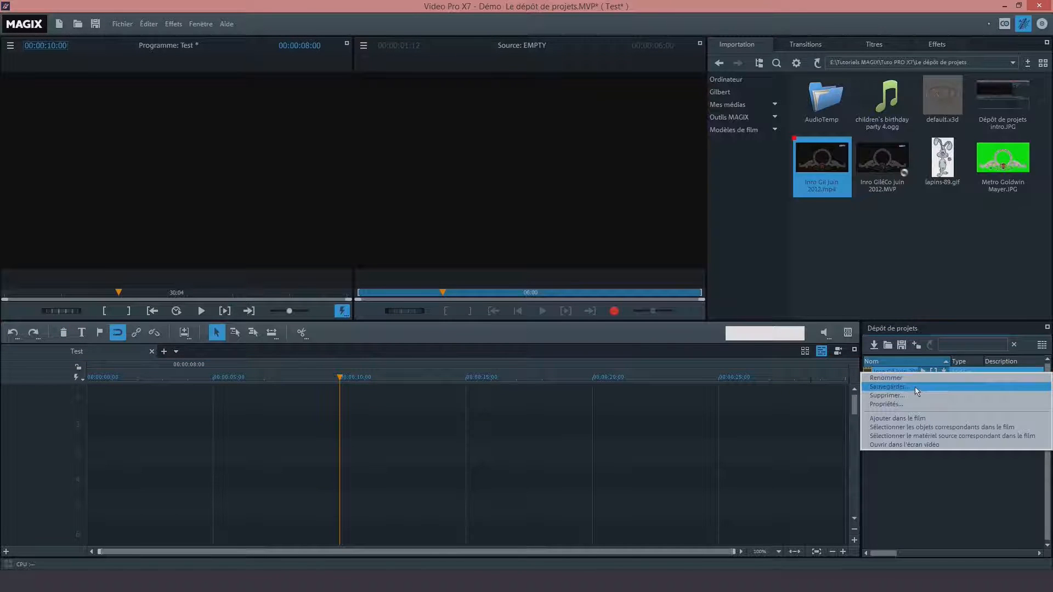
click(913, 396)
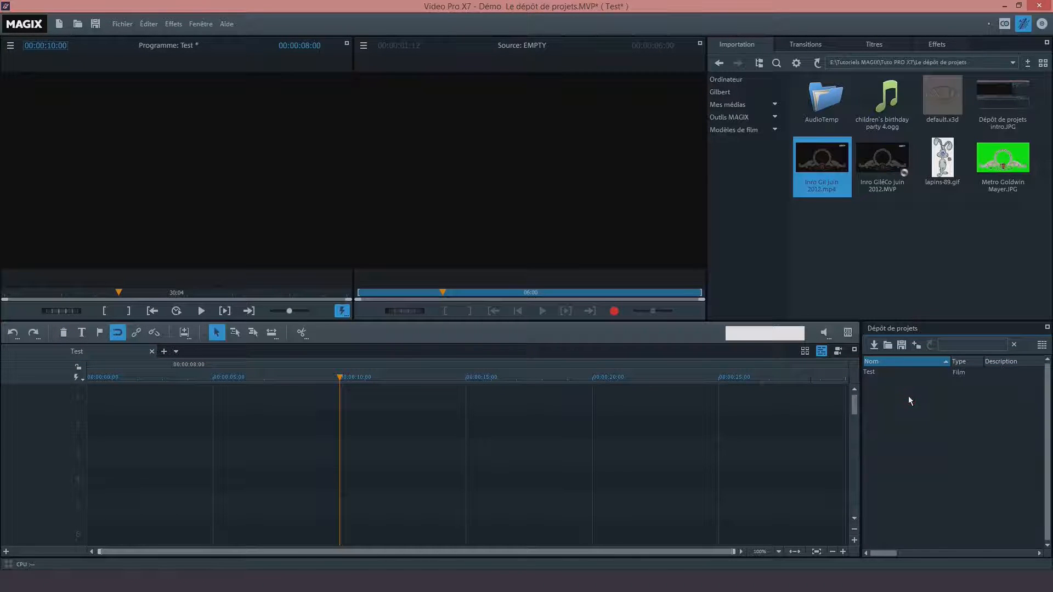
Step: Add Inro Gil juin 2012.mp4, lapins-89.gif, Metro Goldwin Mayer.JPG and the children's birthday party 4.ogg audio file to the project bin
mouse_move(810, 165)
drag(816, 159, 888, 412)
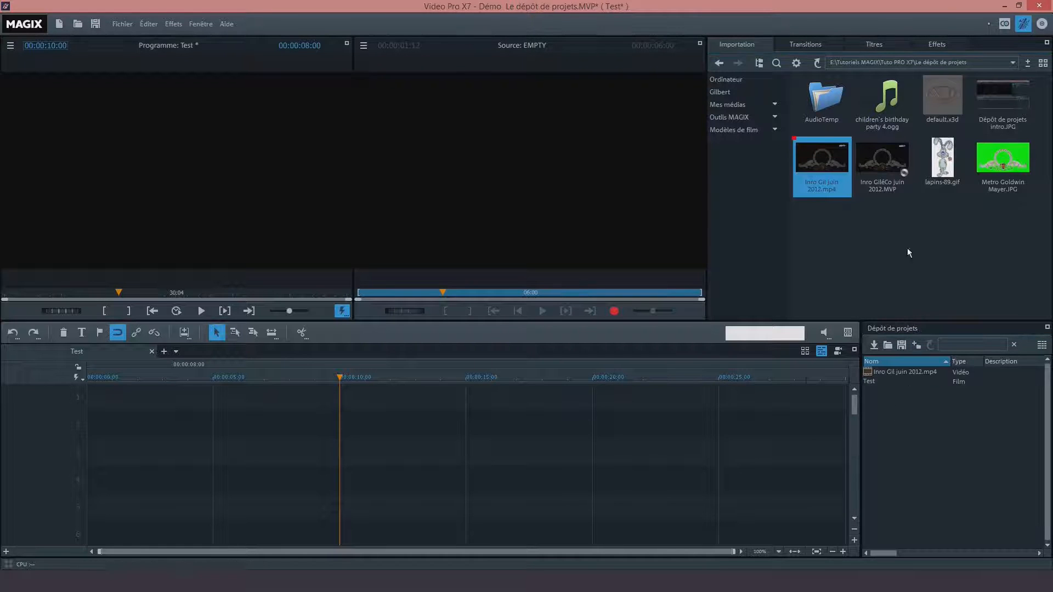
drag(940, 151, 904, 428)
drag(1004, 151, 903, 433)
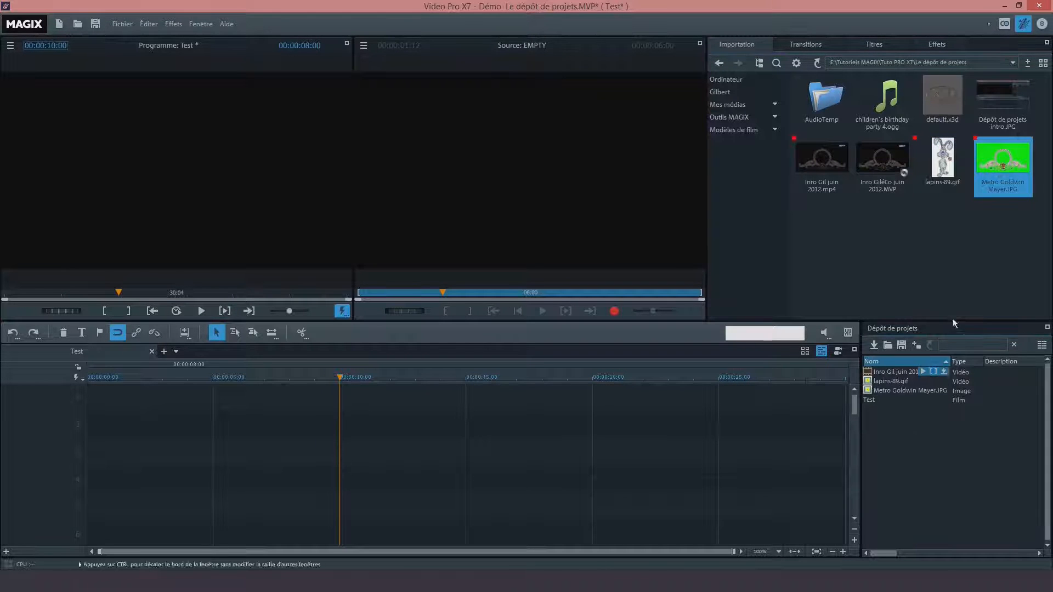
click(895, 108)
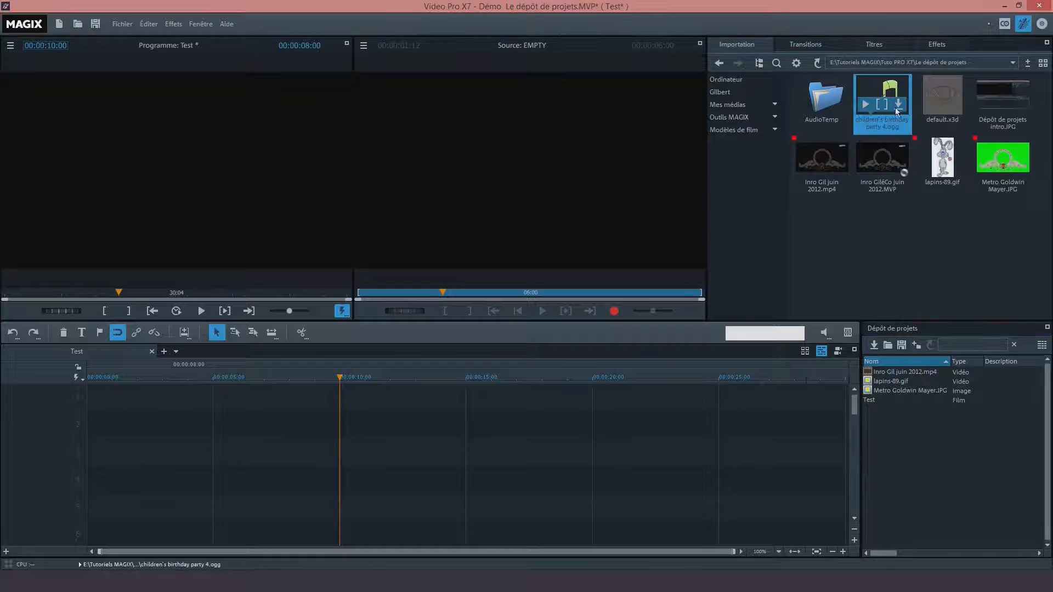
drag(914, 434, 914, 433)
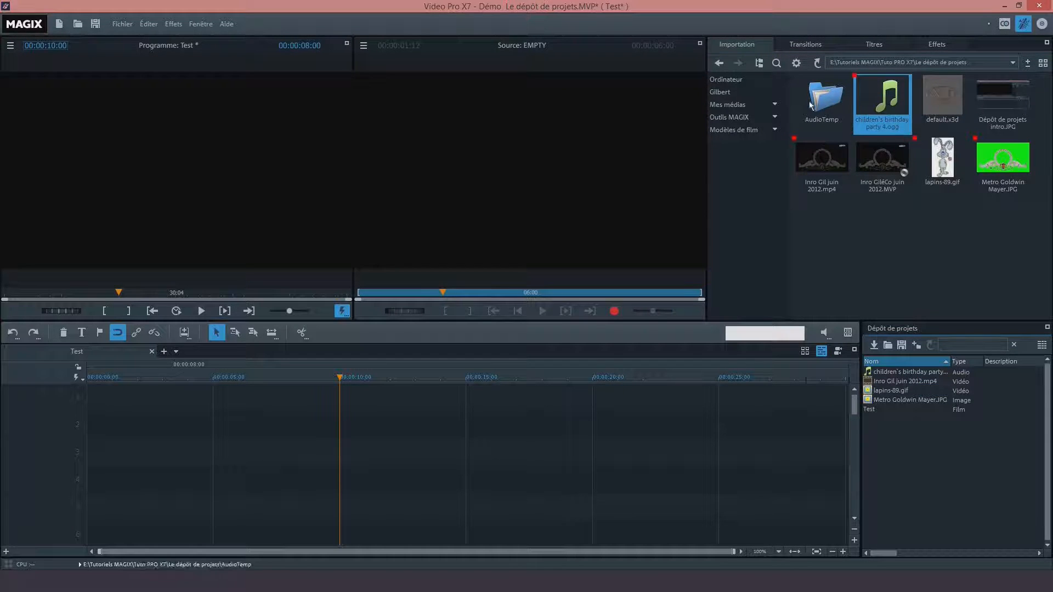
Step: Add 01 abballatti.mp3 from the sicilien subfolder of the Roberto Alagna music folder to the project bin
click(728, 105)
click(740, 142)
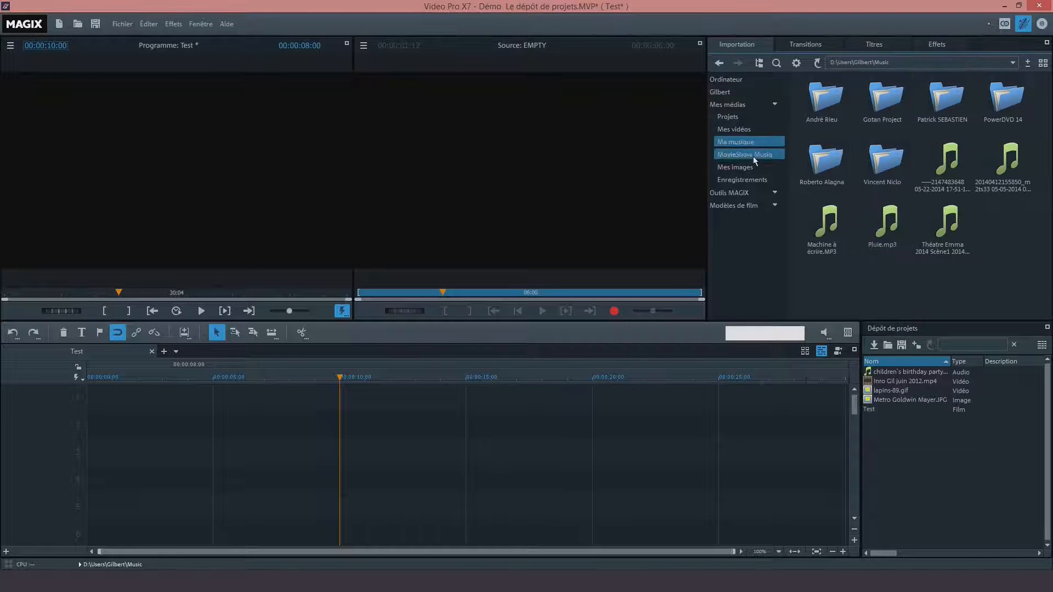
double_click(841, 160)
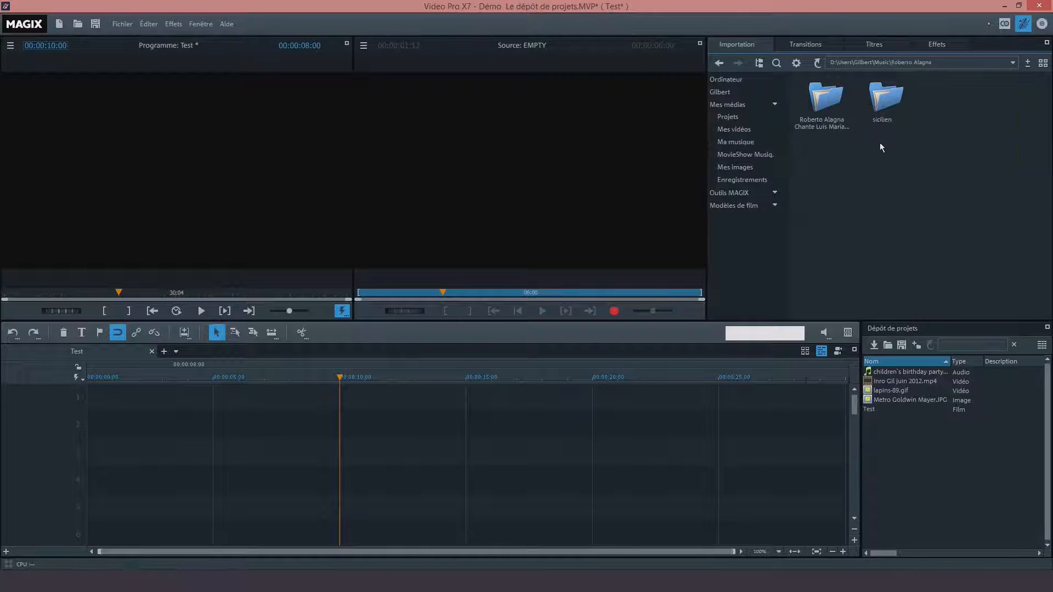
double_click(882, 107)
drag(828, 91, 894, 442)
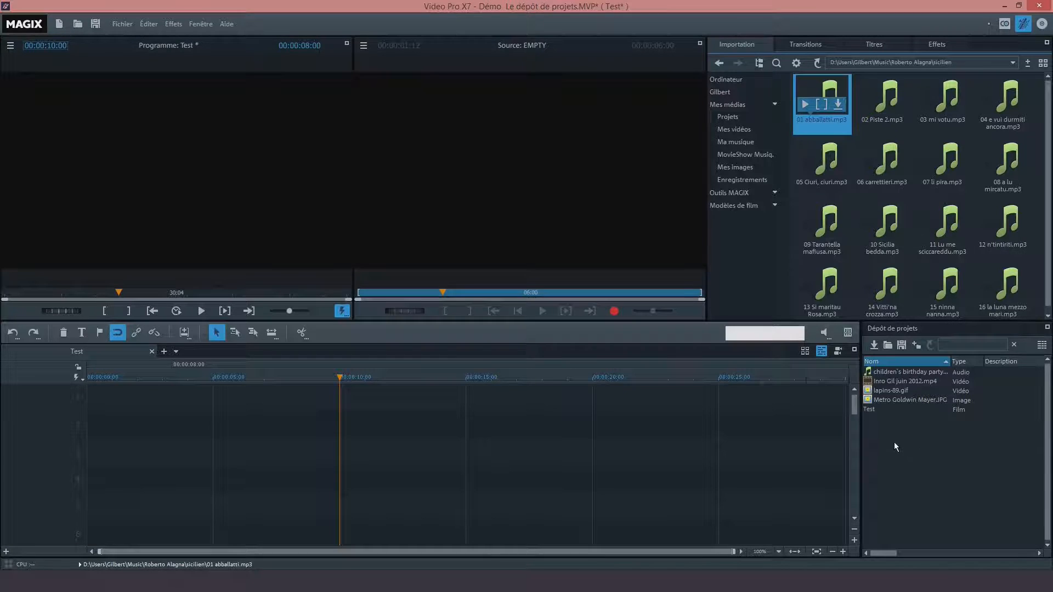
click(633, 338)
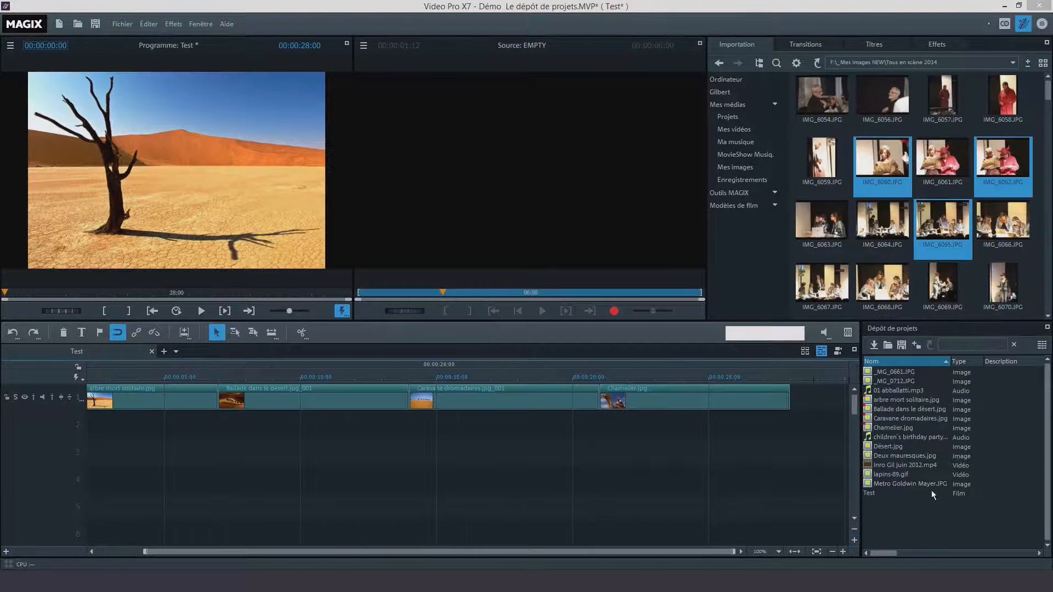
Step: Create a new folder in the project bin and name it Test
click(920, 345)
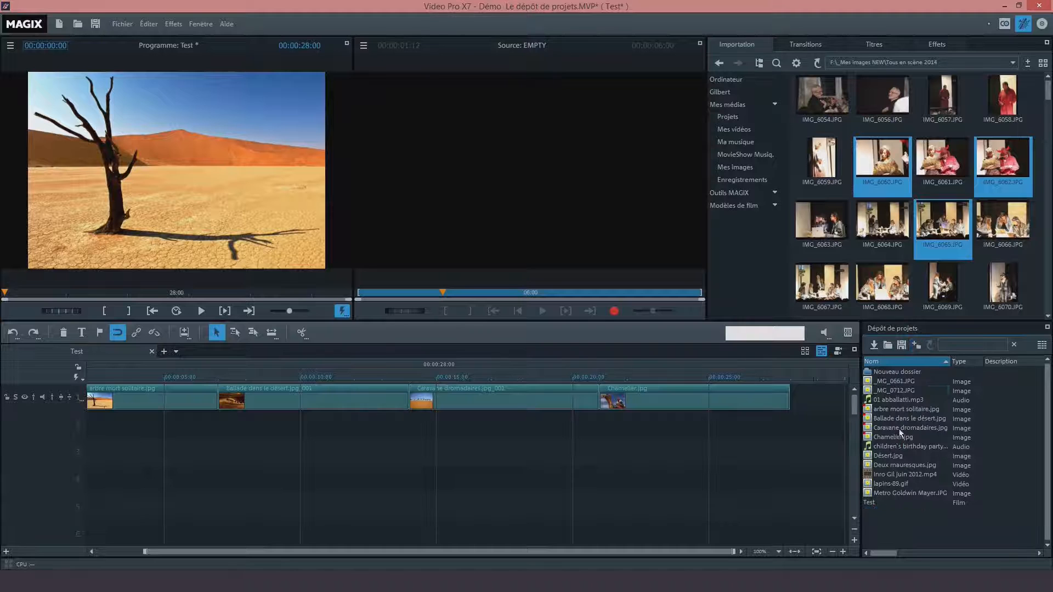
click(899, 373)
right_click(900, 373)
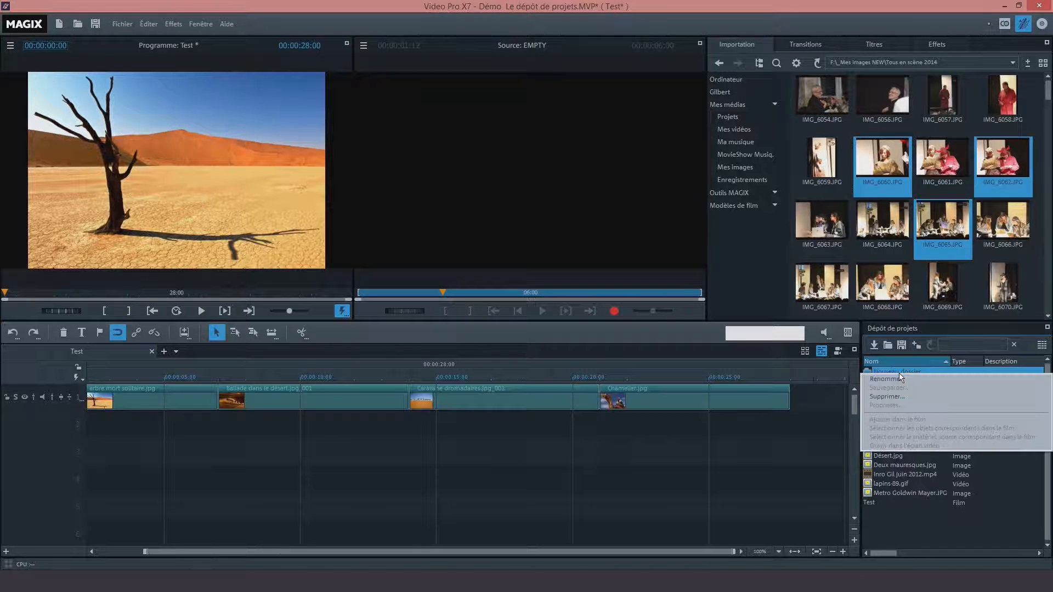
click(898, 378)
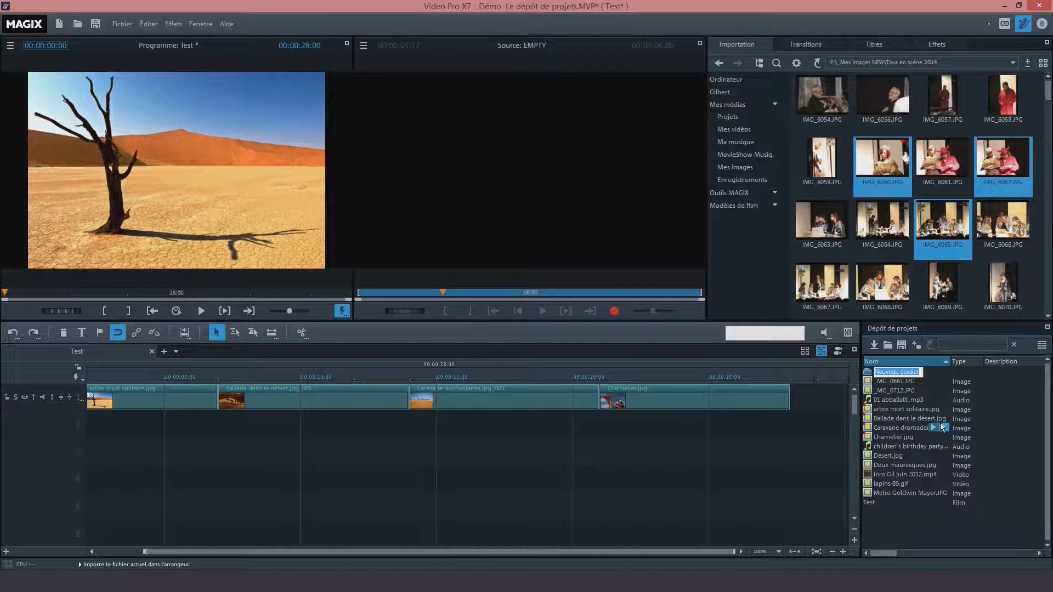
text(Test)
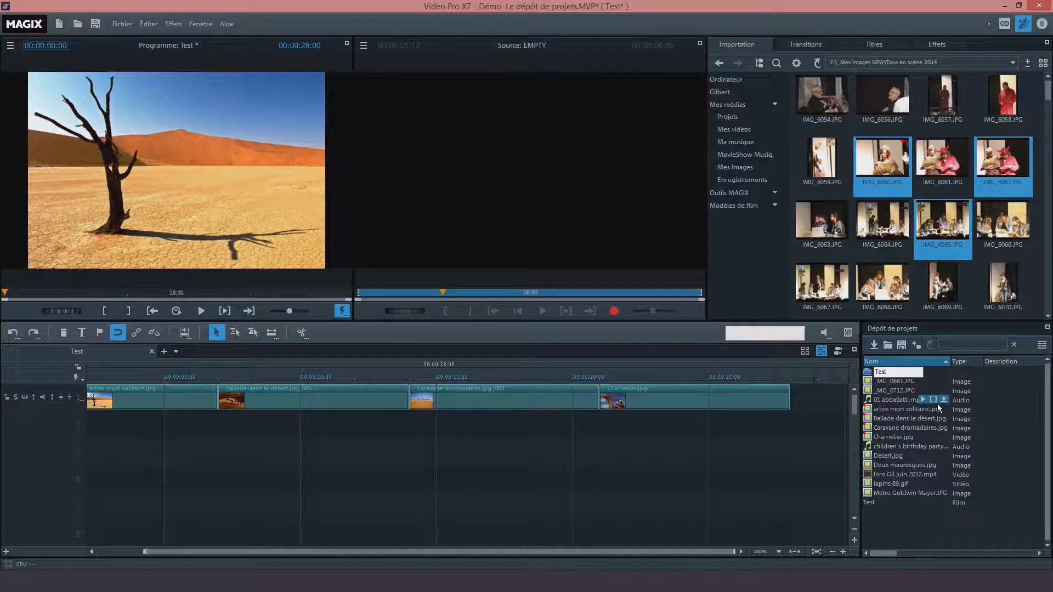
key(Return)
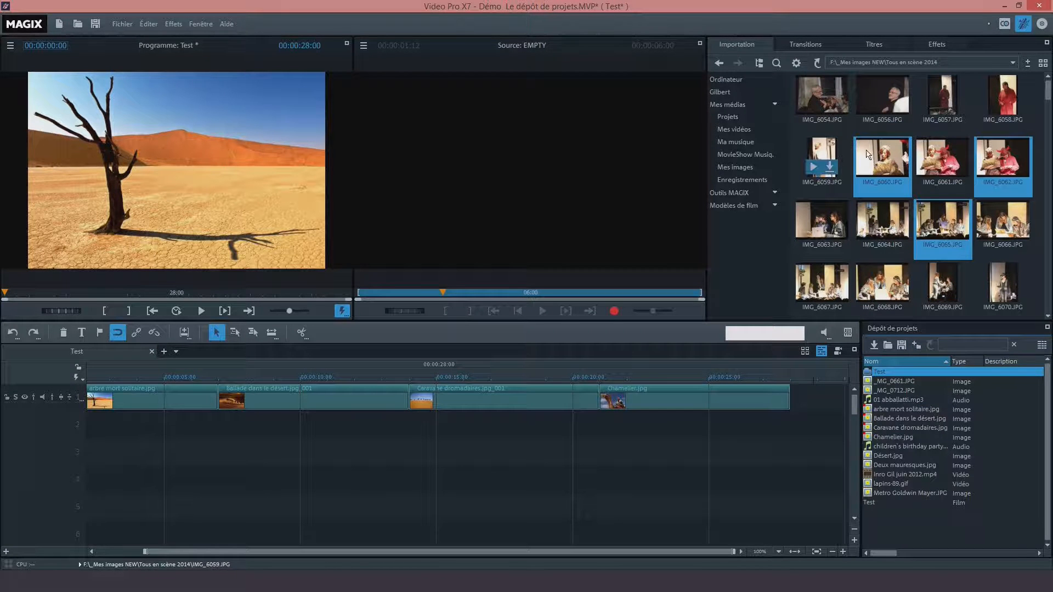
Step: Add the consecutive images IMG_6060.JPG through IMG_6063.JPG to the project bin's Test folder
click(899, 165)
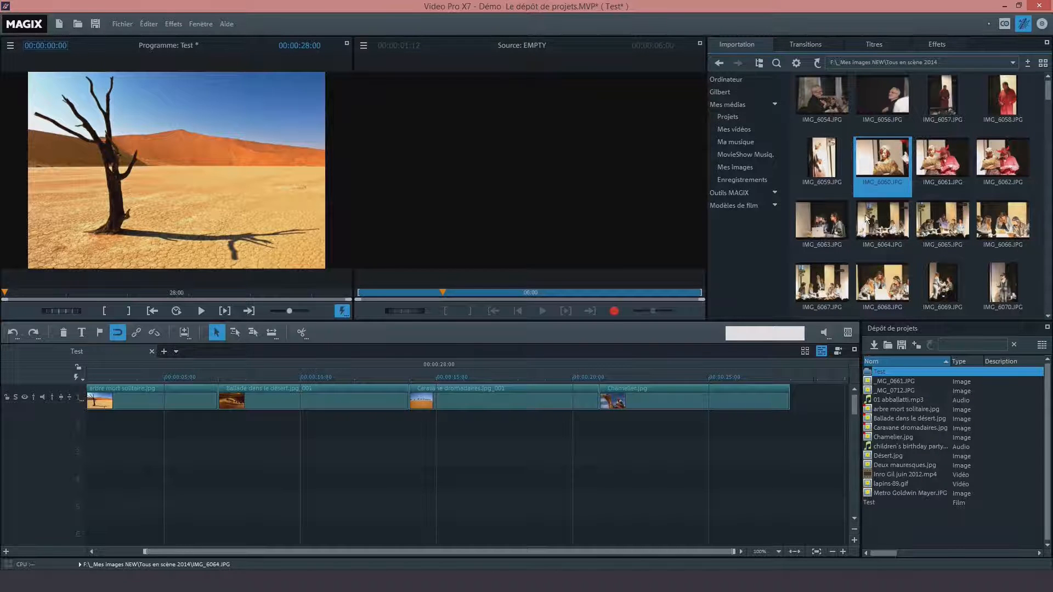
shift+click(843, 222)
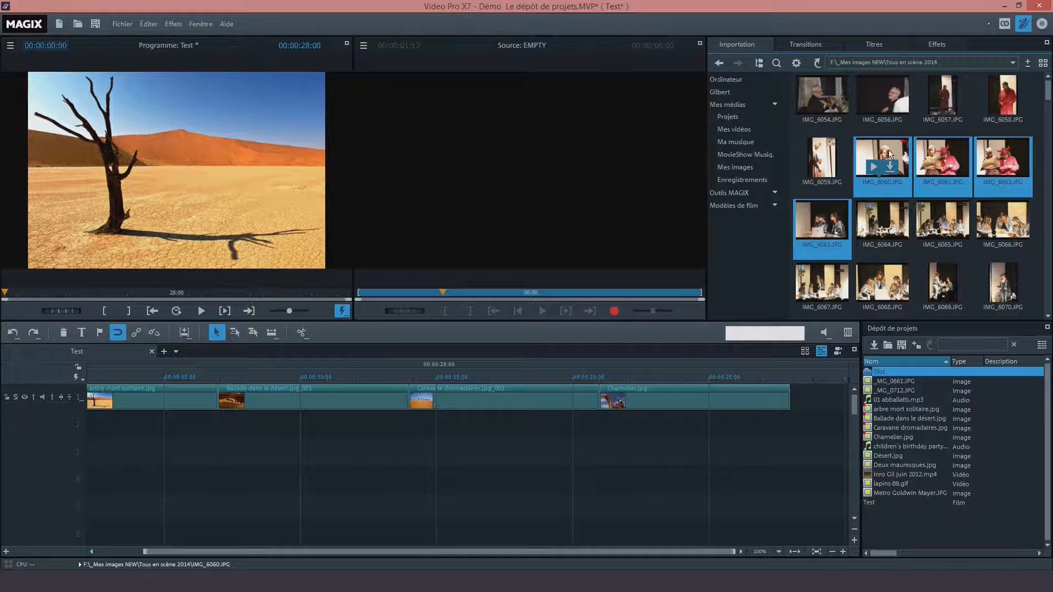
Step: Add IMG_6065.JPG, IMG_6068.JPG and IMG_6073.JPG to the project bin's Test folder, importing them without copying them to the project directory
click(943, 220)
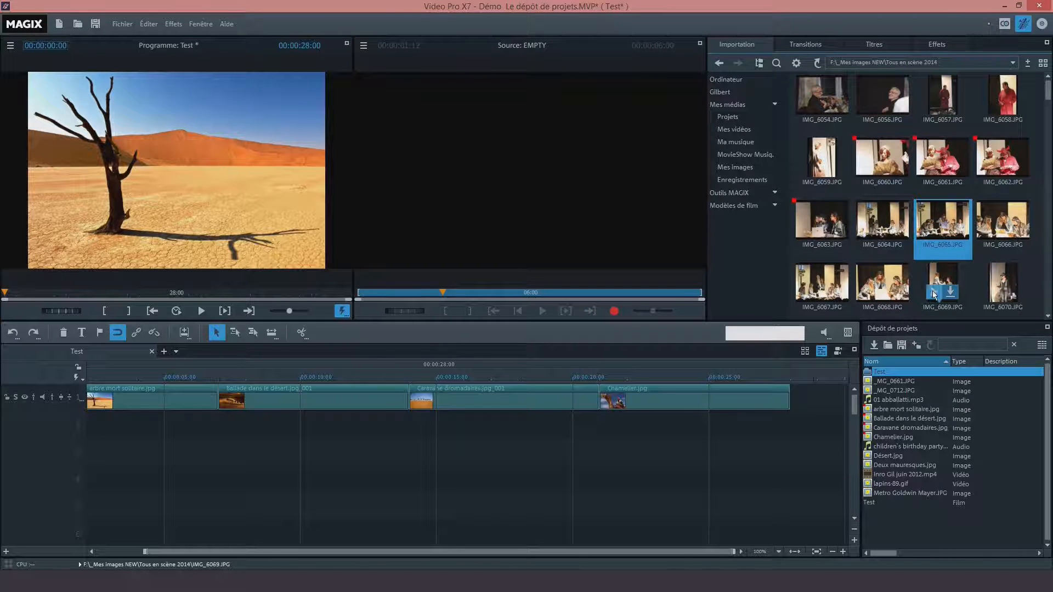
ctrl+click(876, 291)
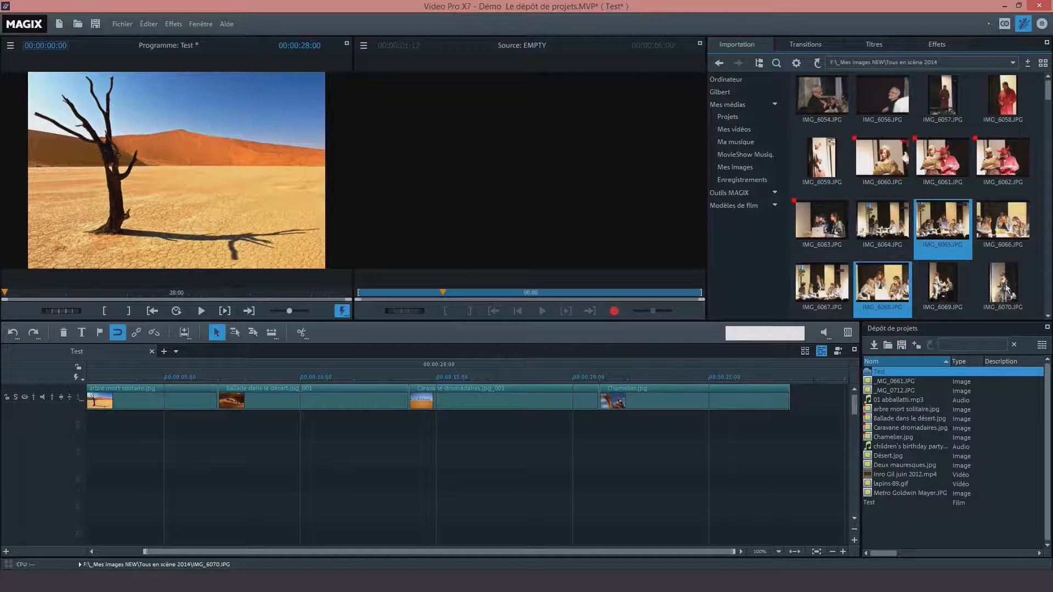
click(1048, 317)
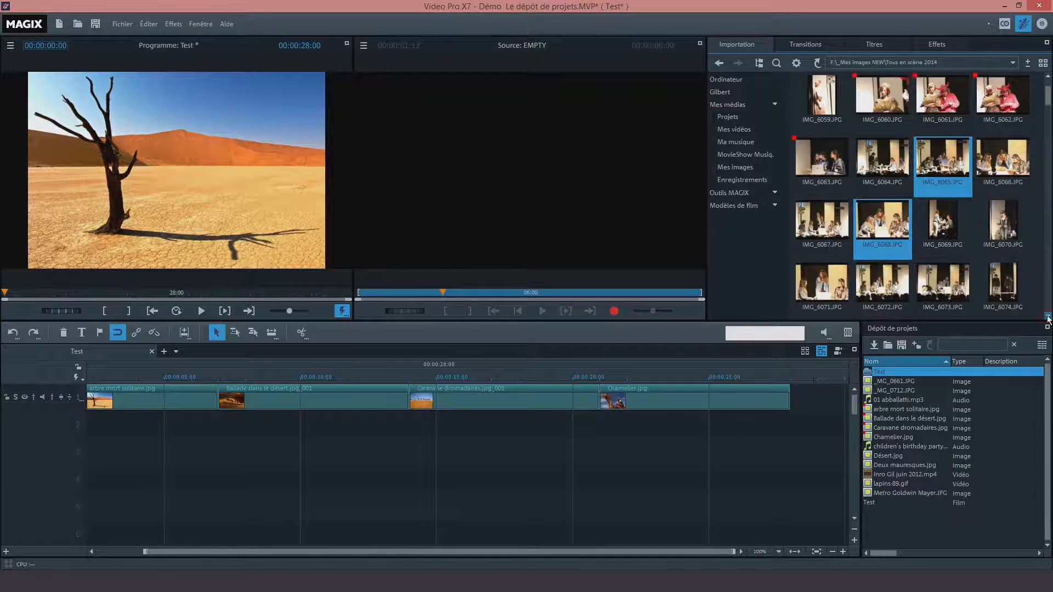
ctrl+click(943, 282)
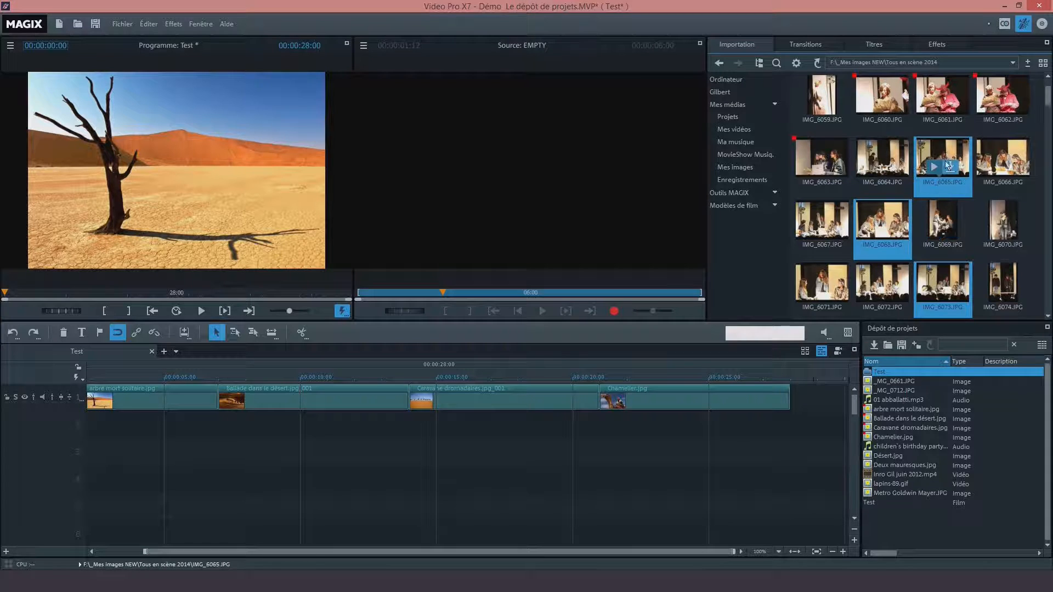
drag(883, 370, 883, 371)
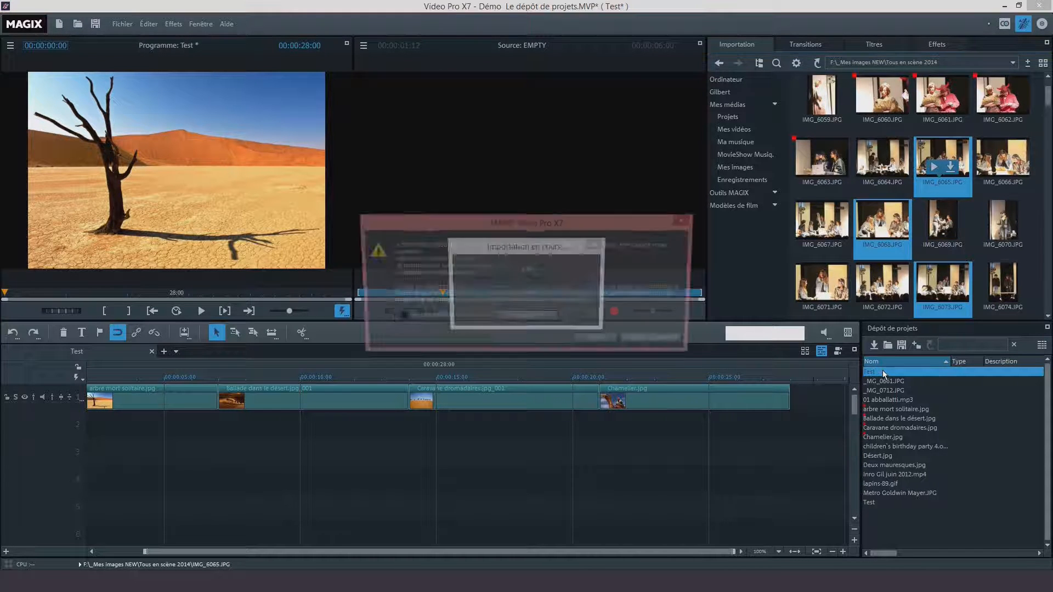
click(649, 342)
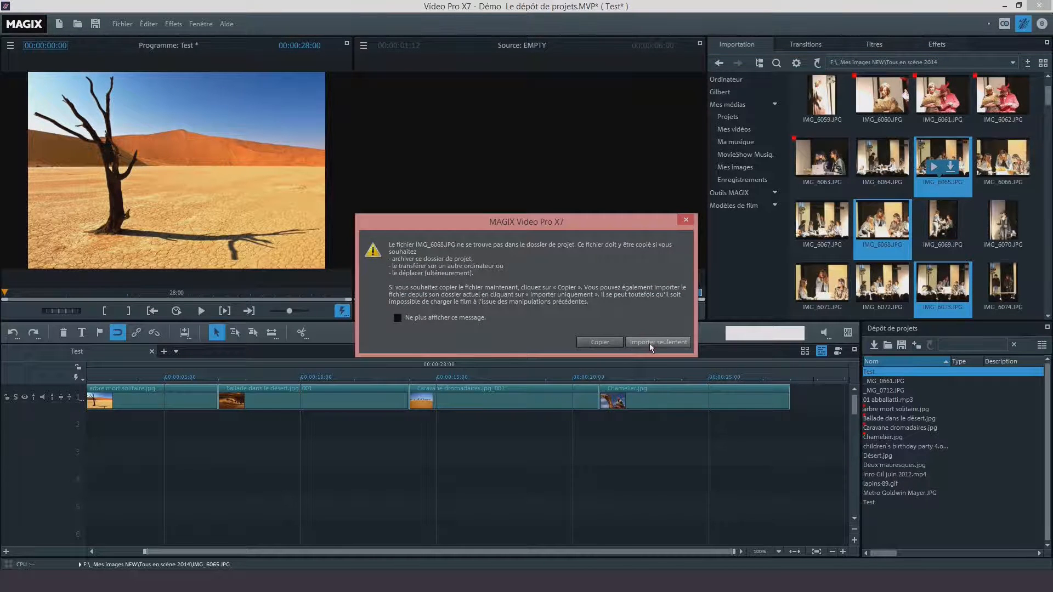
click(649, 343)
Step: Open the Test folder in the project bin to check its images, and return to the parent level
click(874, 372)
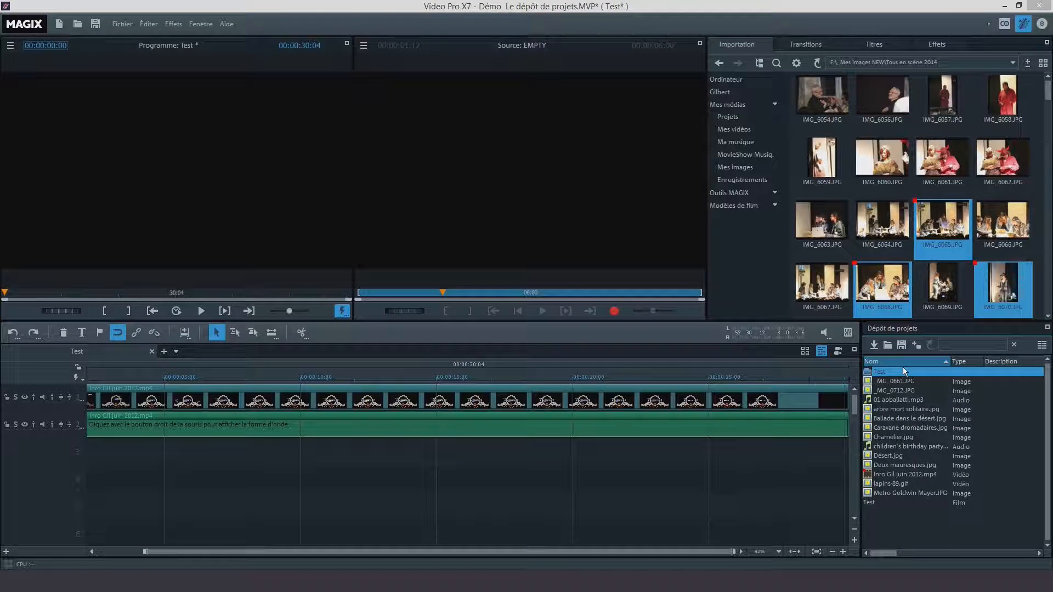
double_click(903, 372)
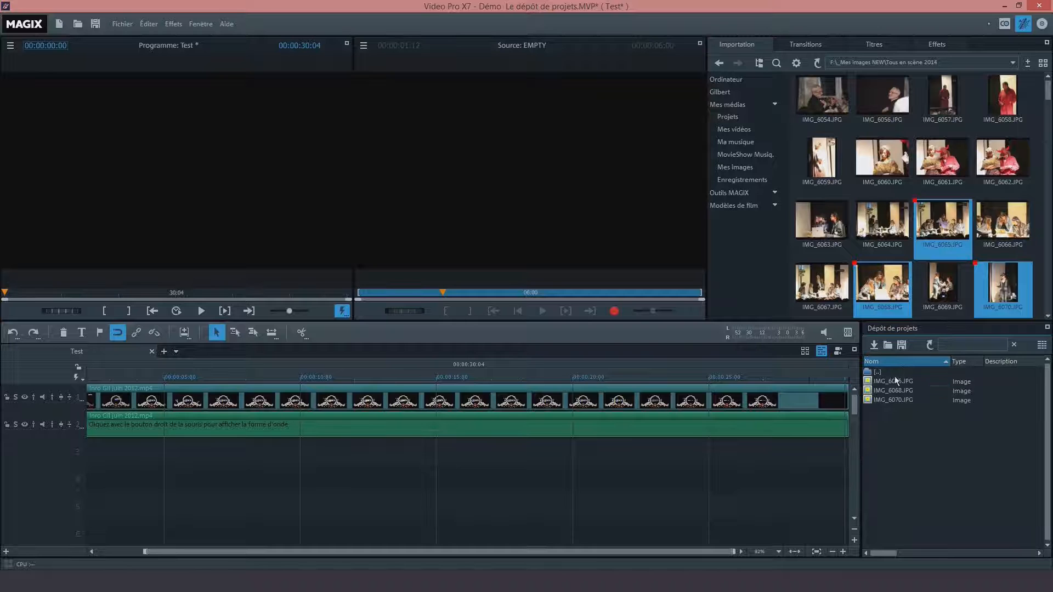
mouse_move(885, 377)
double_click(870, 373)
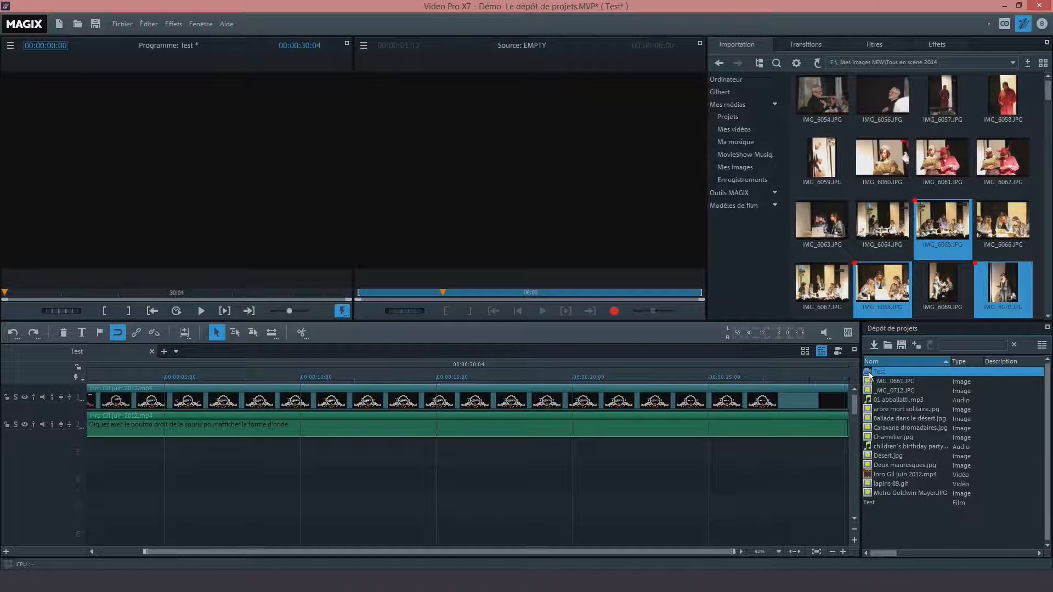
Step: Create a new folder named Extraits in the project bin
click(915, 347)
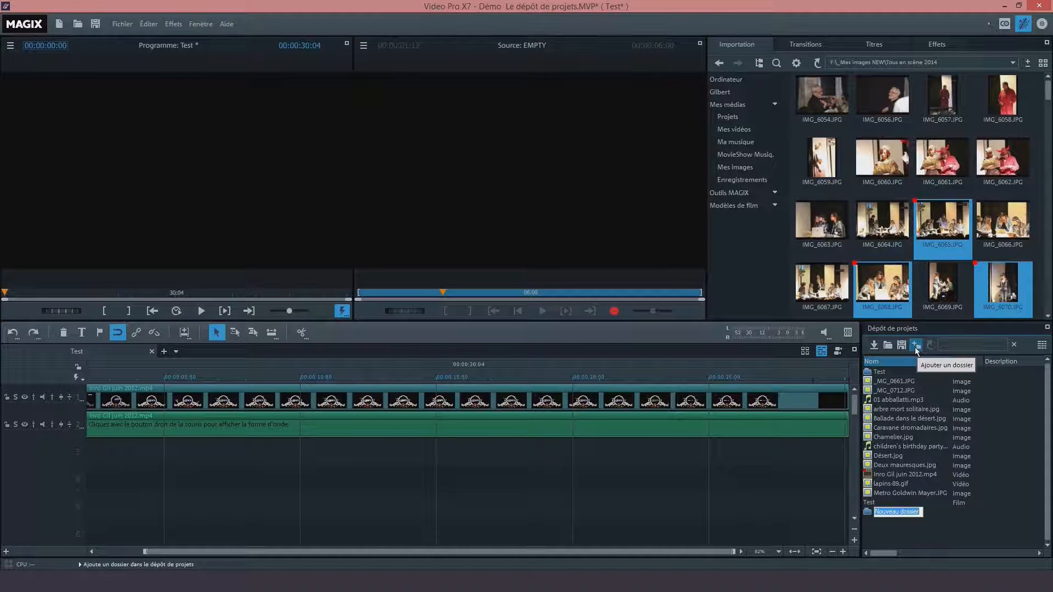
text(Extraits)
key(Return)
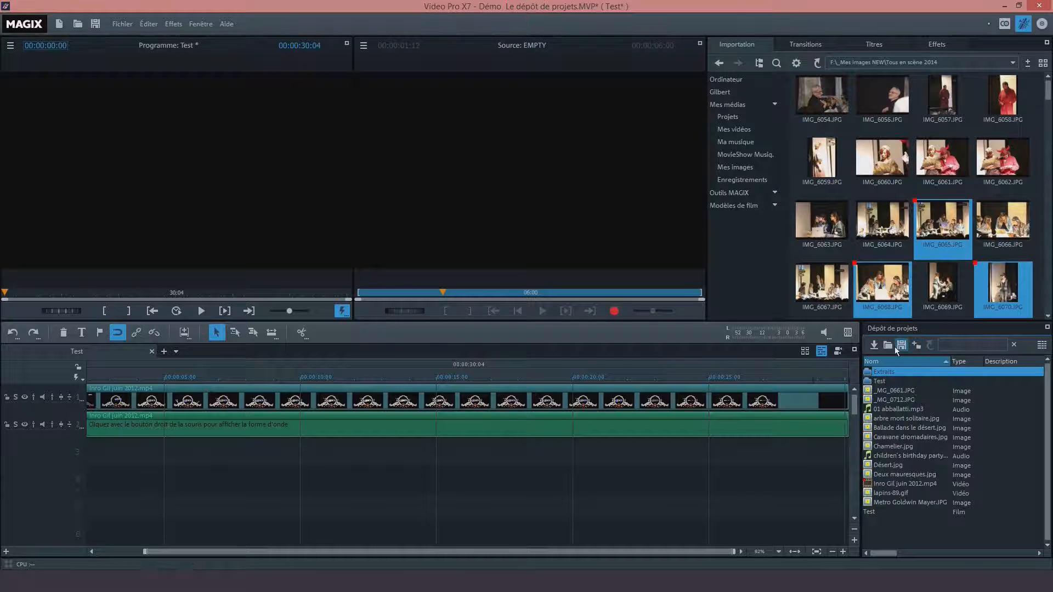
Step: Load the video 00003.MTS from the 2015 gala folder on drive F: into the source monitor without playing it
mouse_move(858, 305)
click(719, 63)
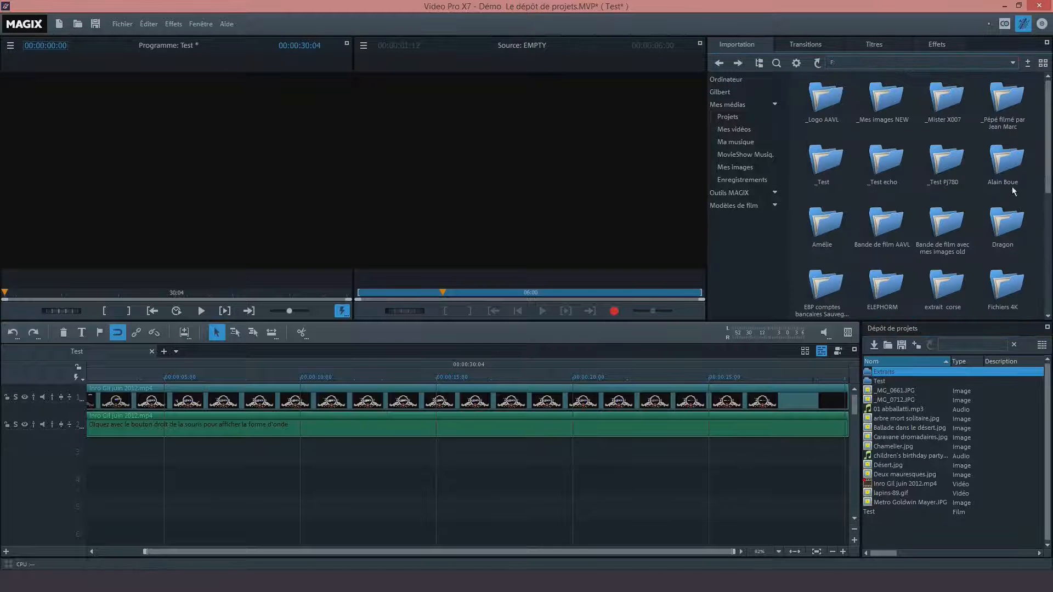
drag(1048, 162, 1048, 166)
double_click(894, 295)
mouse_move(882, 107)
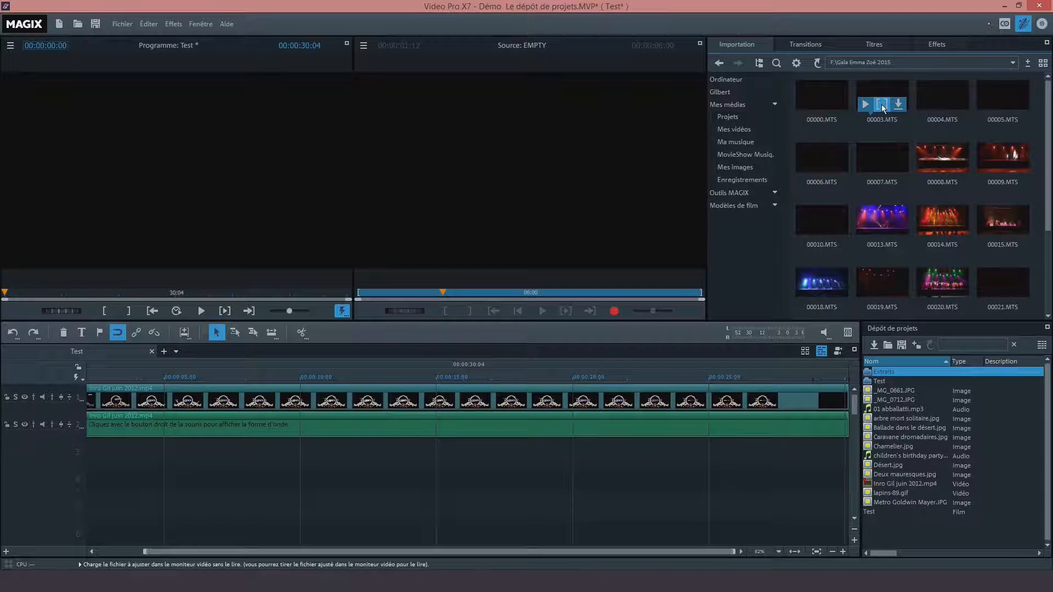
click(882, 104)
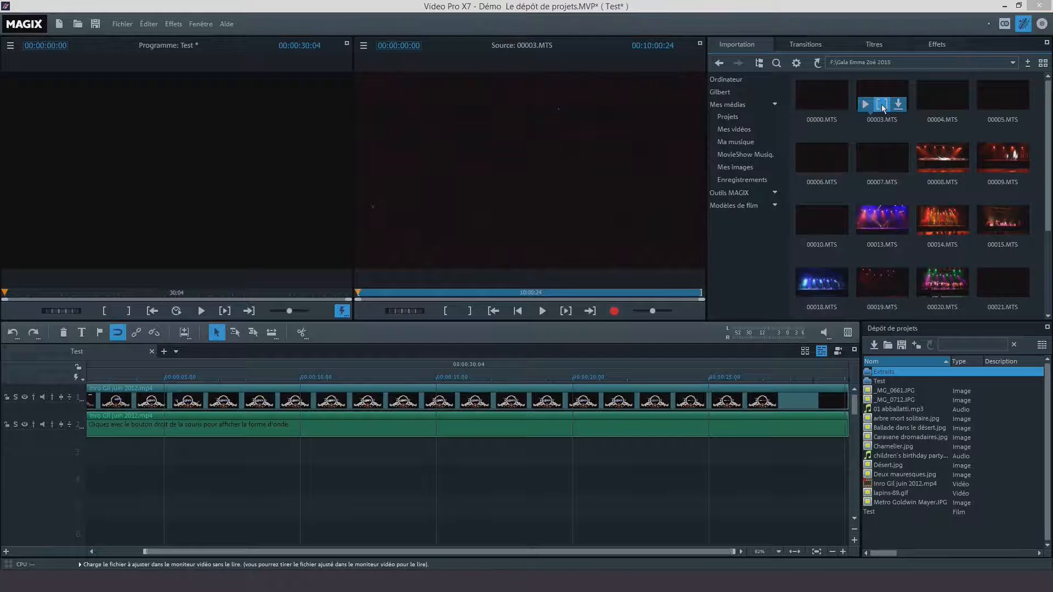
Step: Mark an excerpt of 00003.MTS starting at about 00:04:02:00 and lasting about 48 seconds, and add it to the bin's Extraits folder
drag(358, 294, 497, 295)
drag(702, 293, 522, 291)
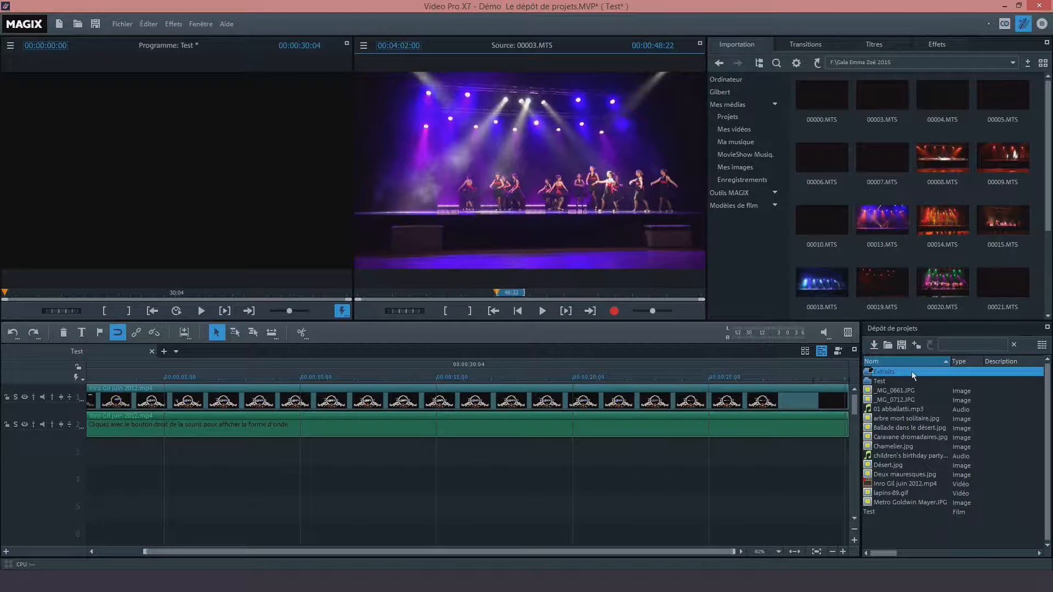
drag(912, 371, 912, 371)
click(660, 339)
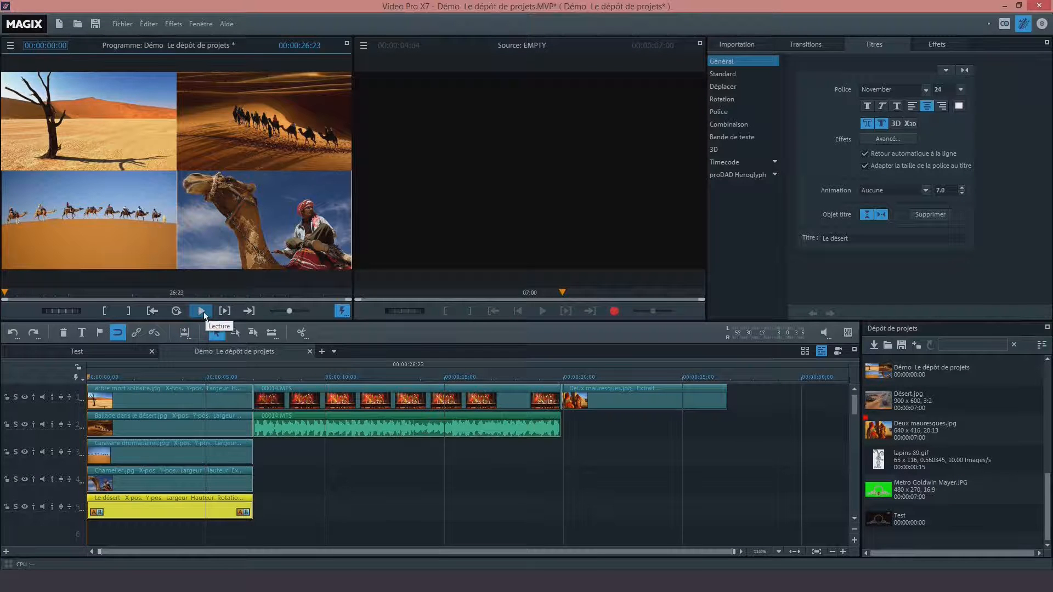
Step: Preview the animated title Le désert, move it from the timeline into the project bin, and place it on track 5 below the Deux mauresques clip
click(202, 311)
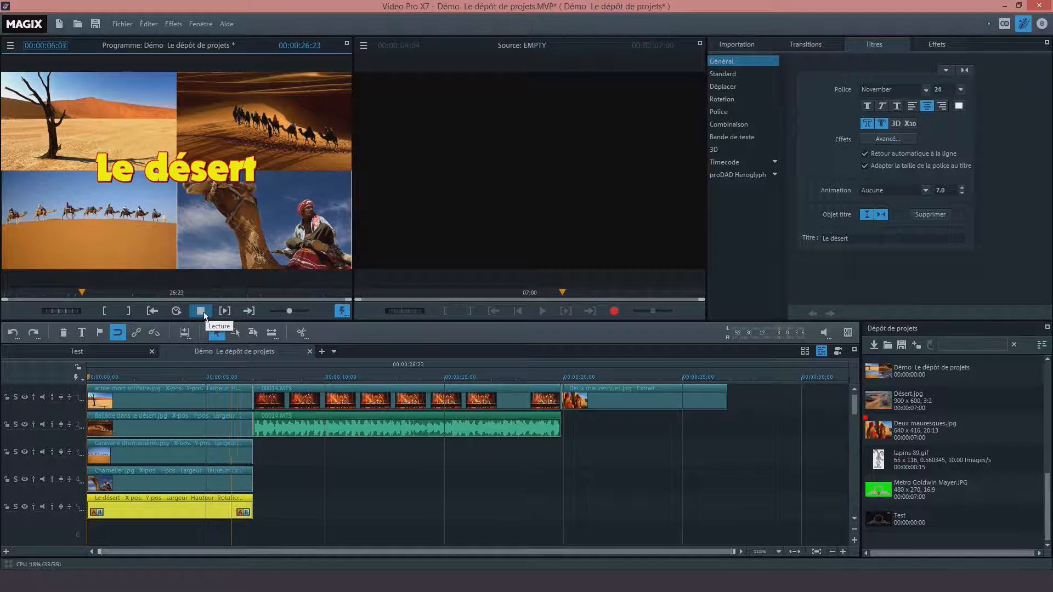
key(space)
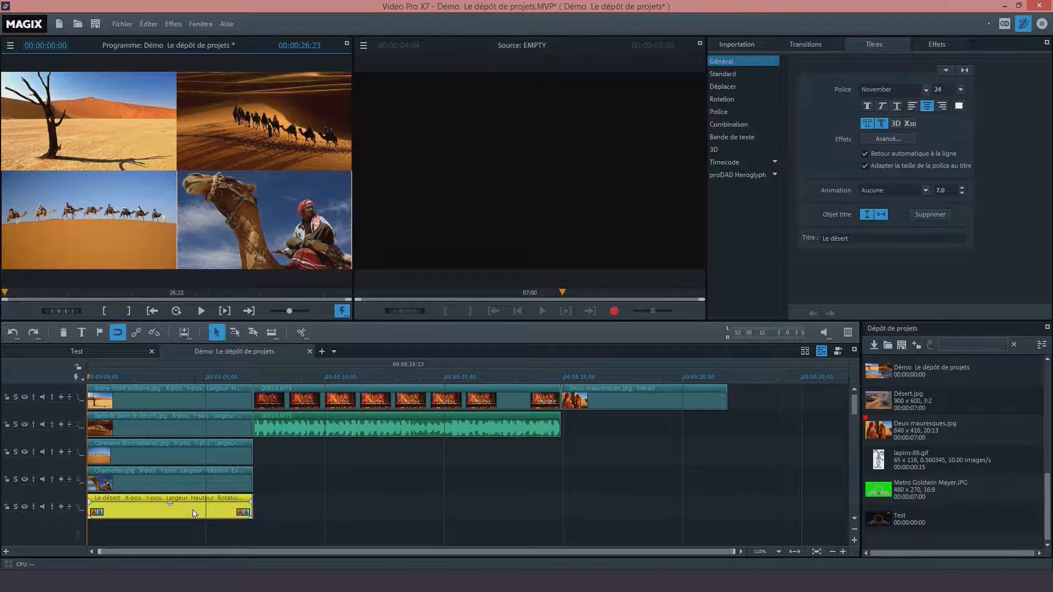
drag(193, 514, 972, 501)
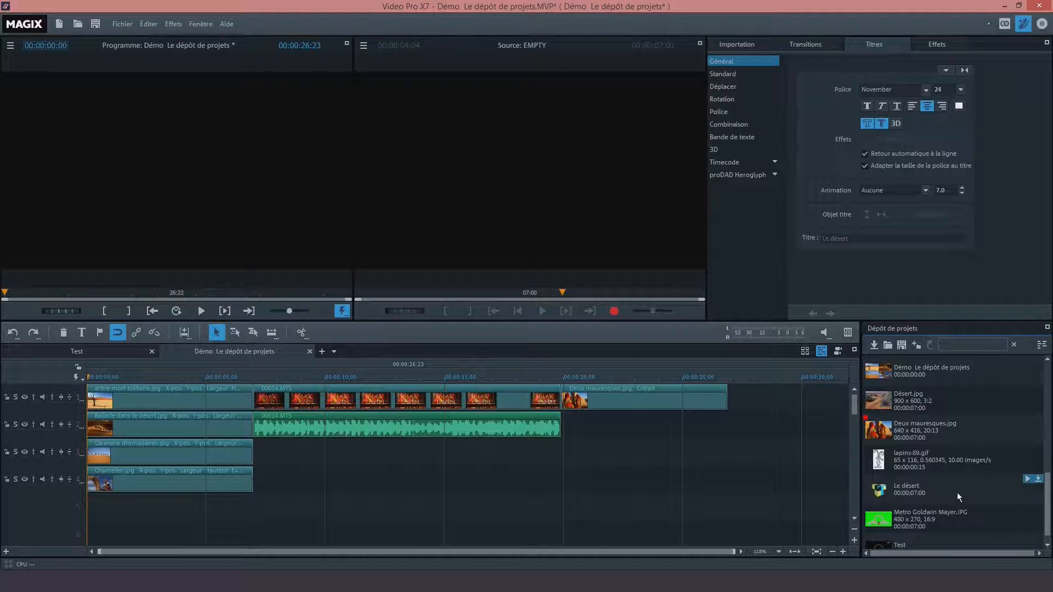
click(919, 492)
drag(917, 492, 565, 513)
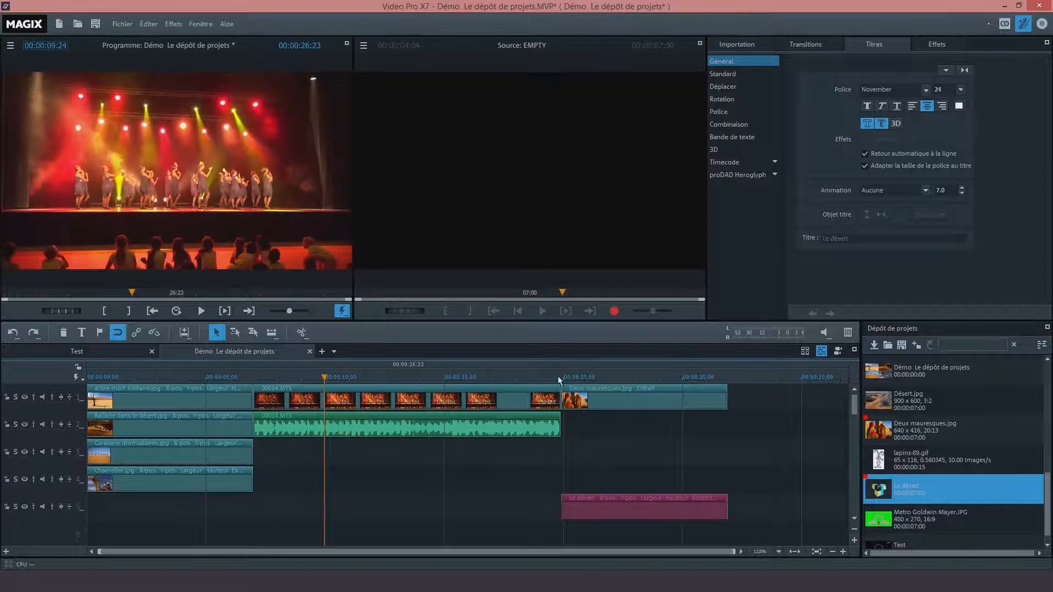
drag(570, 378, 680, 395)
click(663, 508)
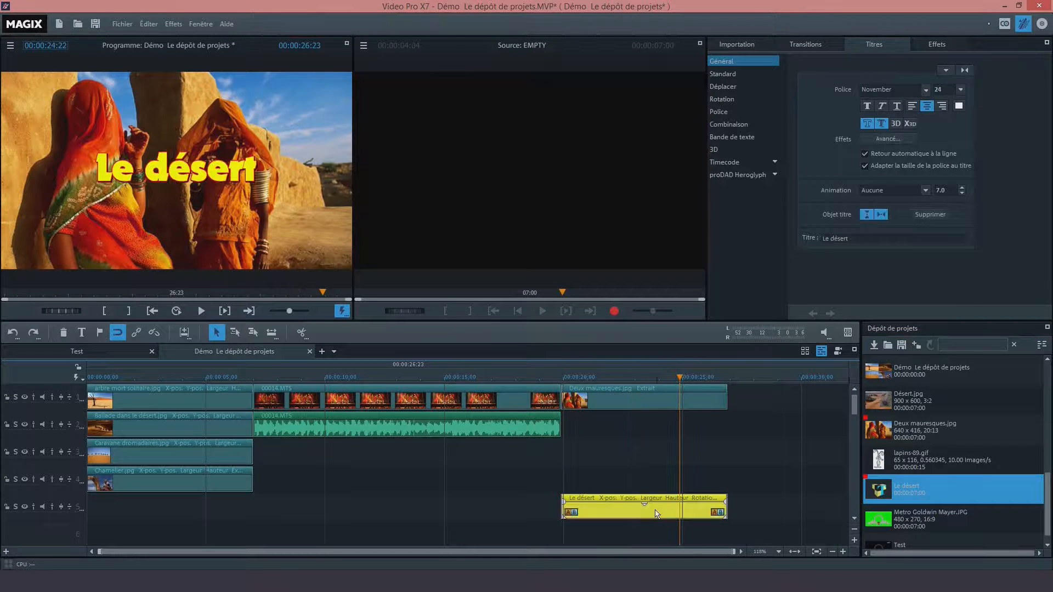
Step: Delete the Le désert title from below the Deux mauresques clip and remove its entry from the project bin
click(64, 332)
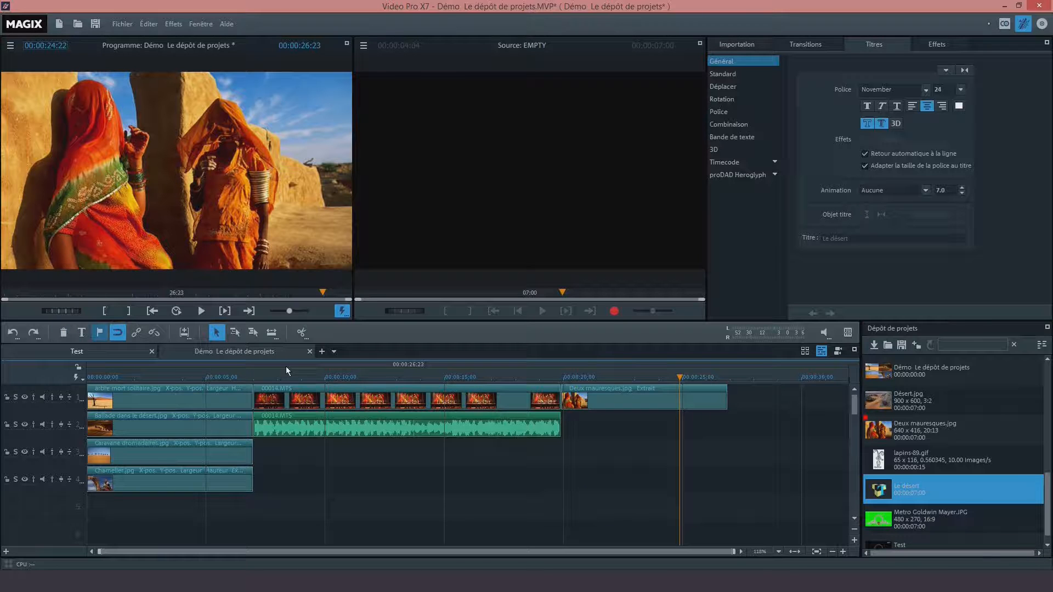
right_click(966, 496)
click(907, 442)
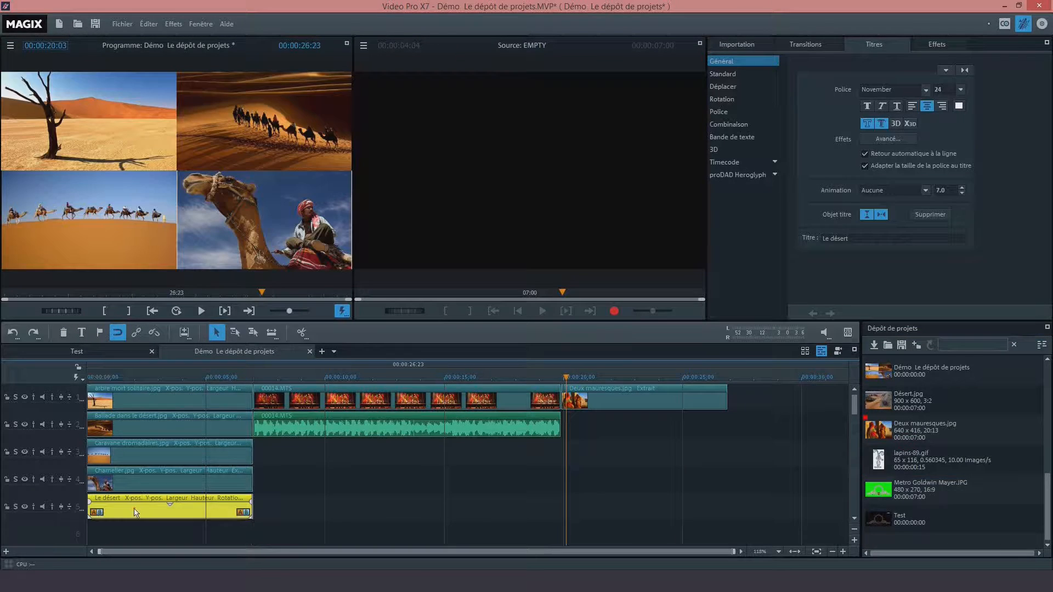
Step: Copy the Le désert title from the start of track 5 into the project bin and place it below the Deux mauresques clip
key(Home)
drag(86, 379, 86, 401)
drag(176, 517, 967, 506)
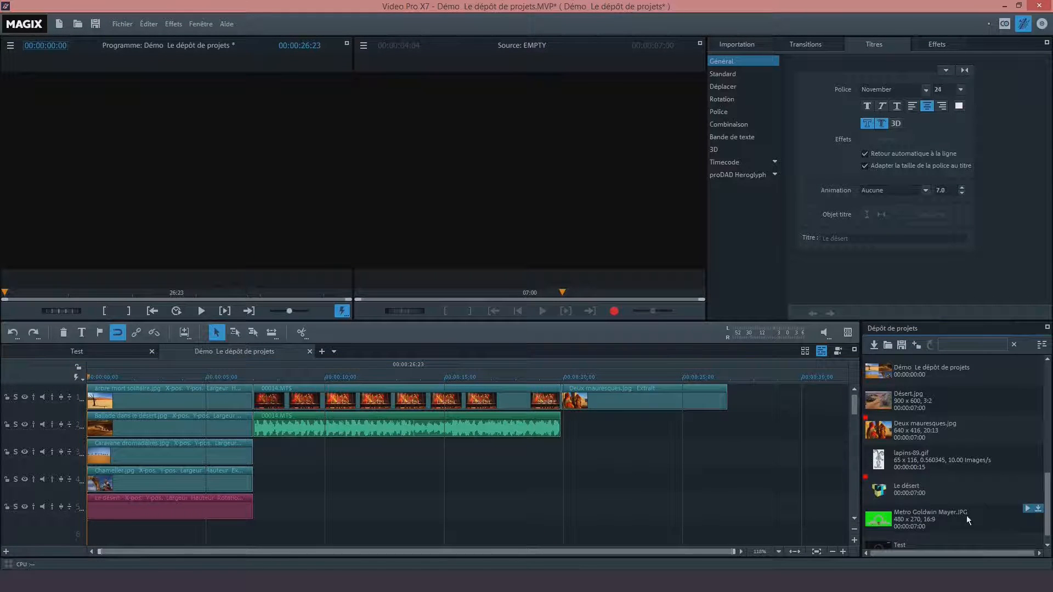
drag(906, 488, 565, 515)
click(662, 379)
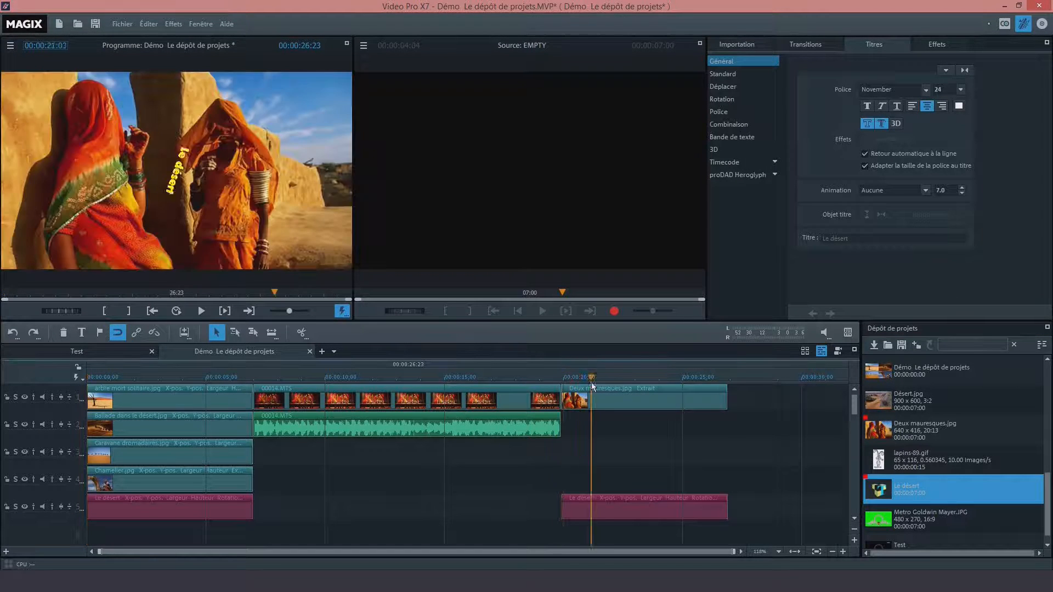
Step: Change the text of the title below the Deux mauresques clip to "Les mauresques" and preview its animation
click(629, 512)
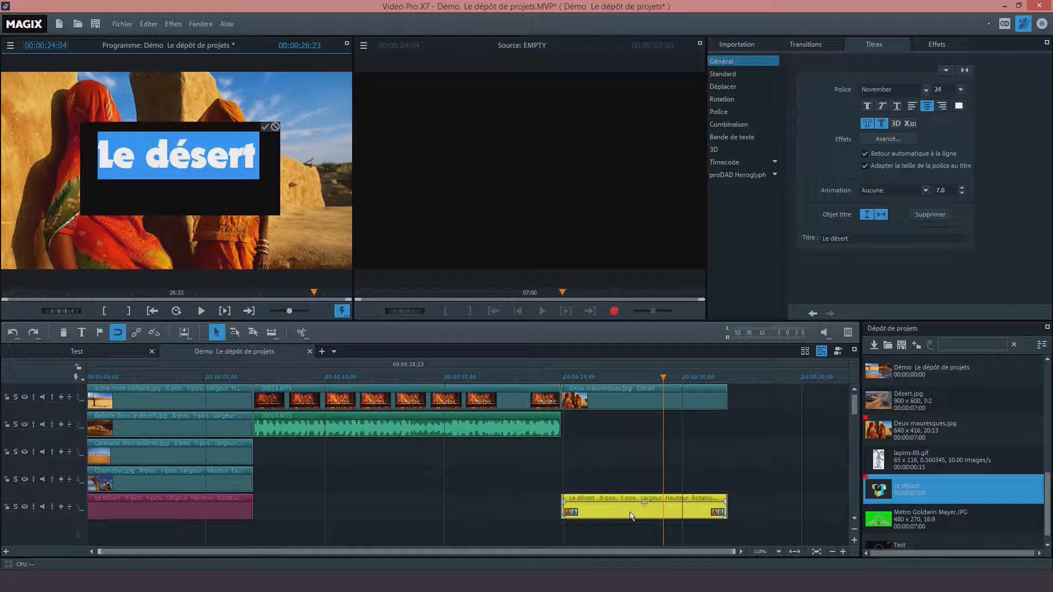
text(Les mau)
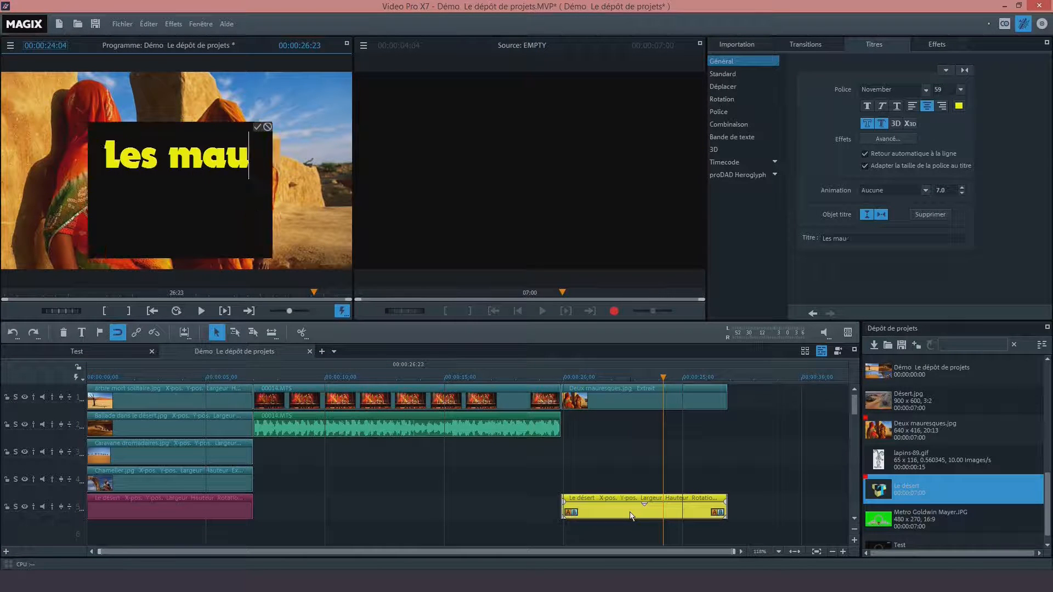
text(resques)
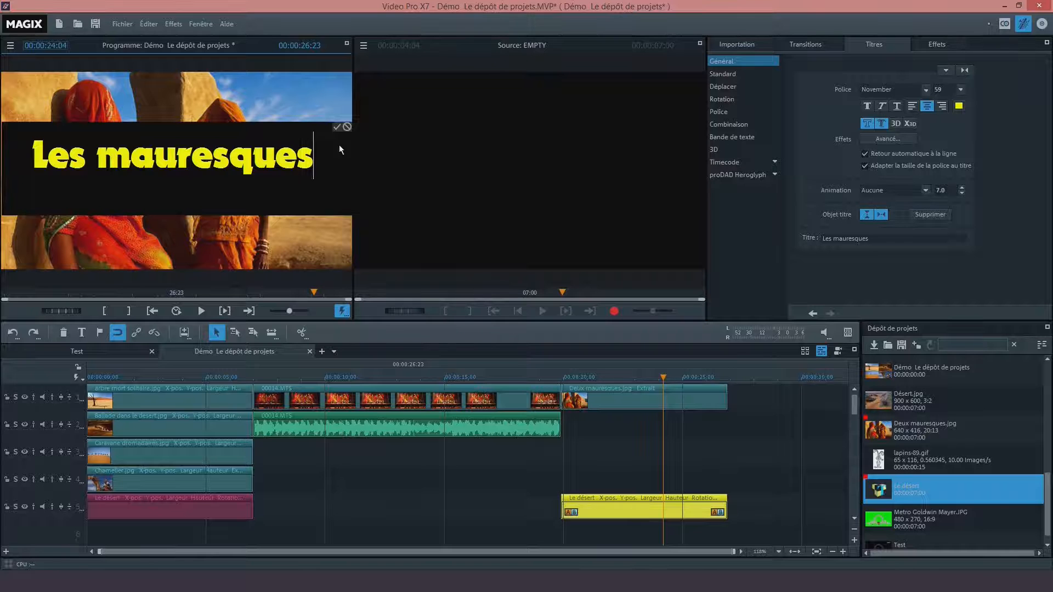
click(334, 129)
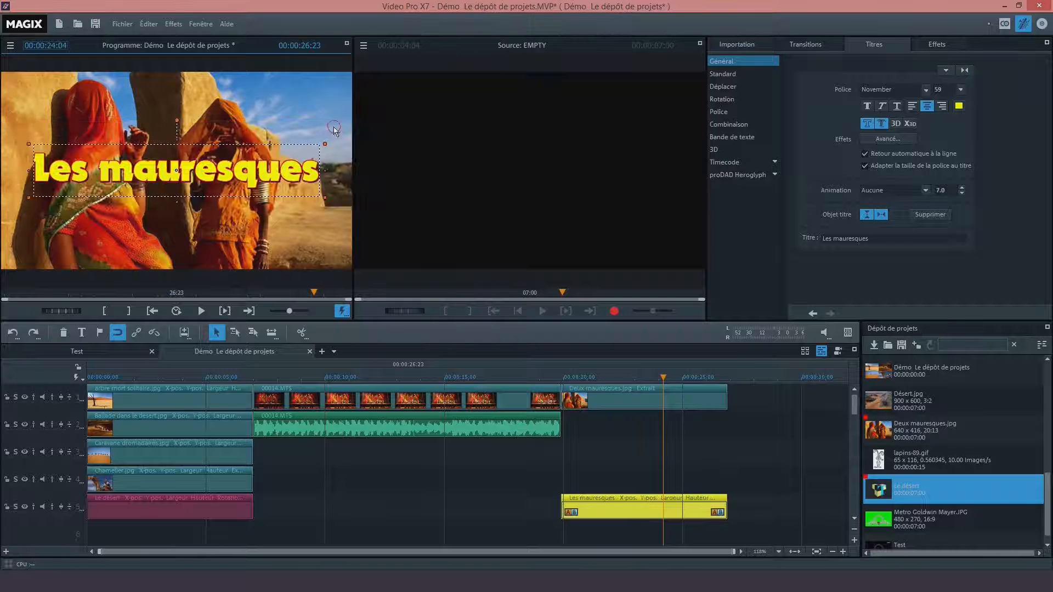
click(562, 380)
drag(562, 384, 710, 397)
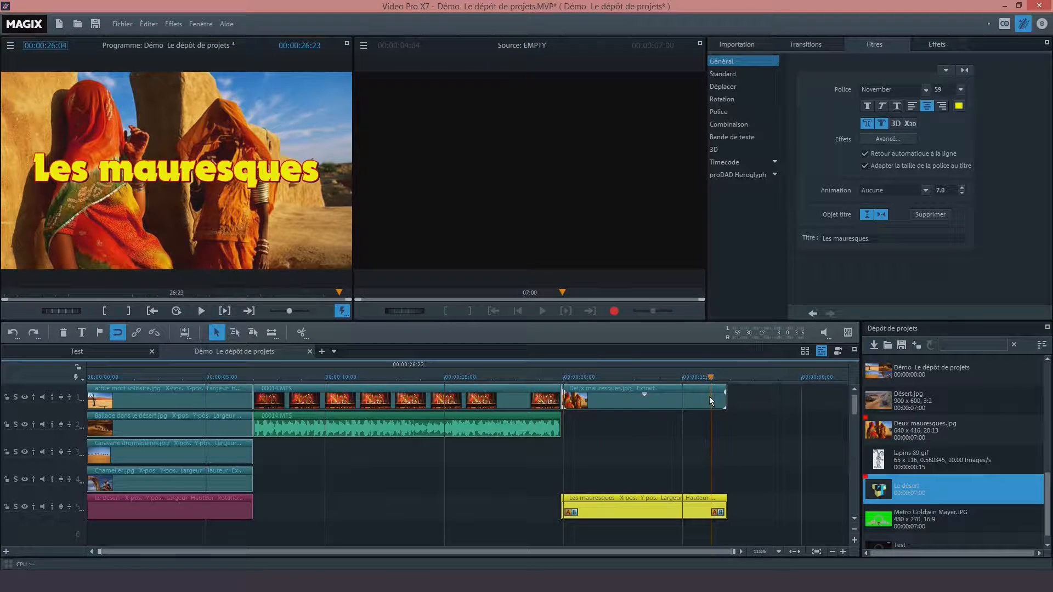
drag(104, 373, 664, 425)
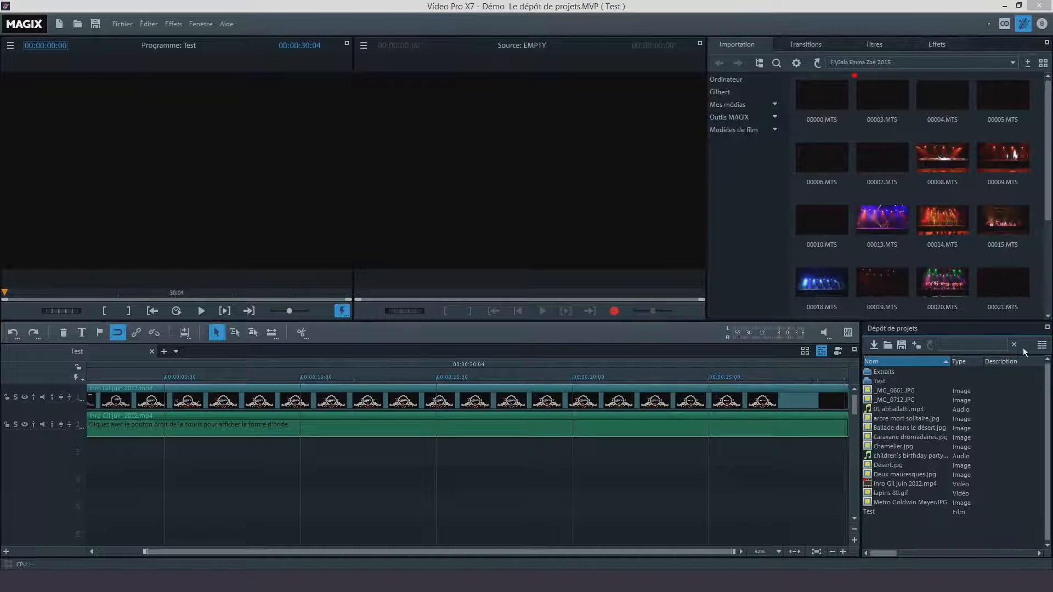
Step: Start importing a file into the project bin and set the file type filter to all files (*.*)
click(874, 346)
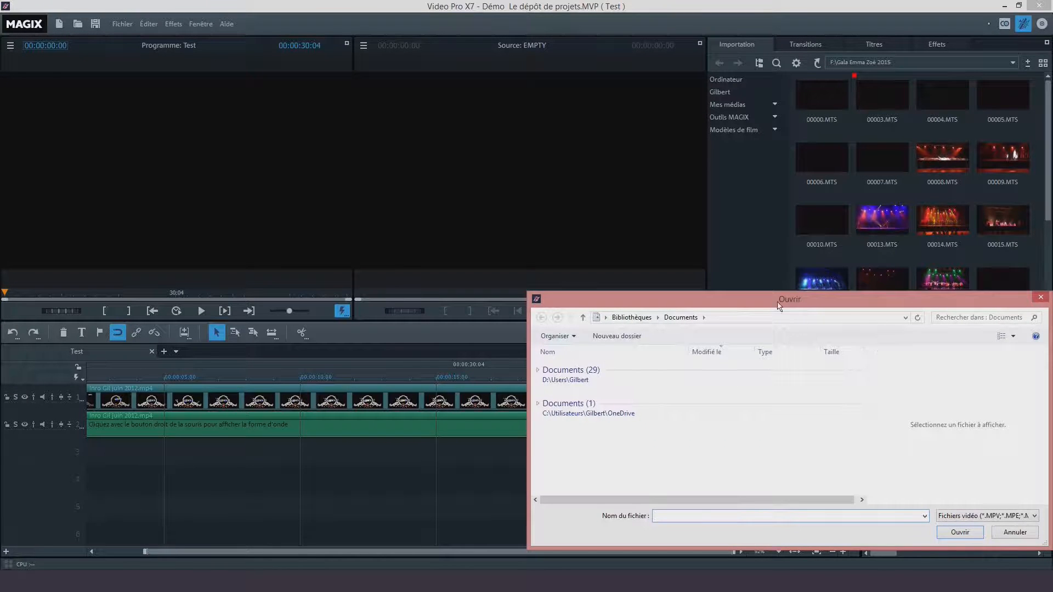
drag(745, 295, 272, 104)
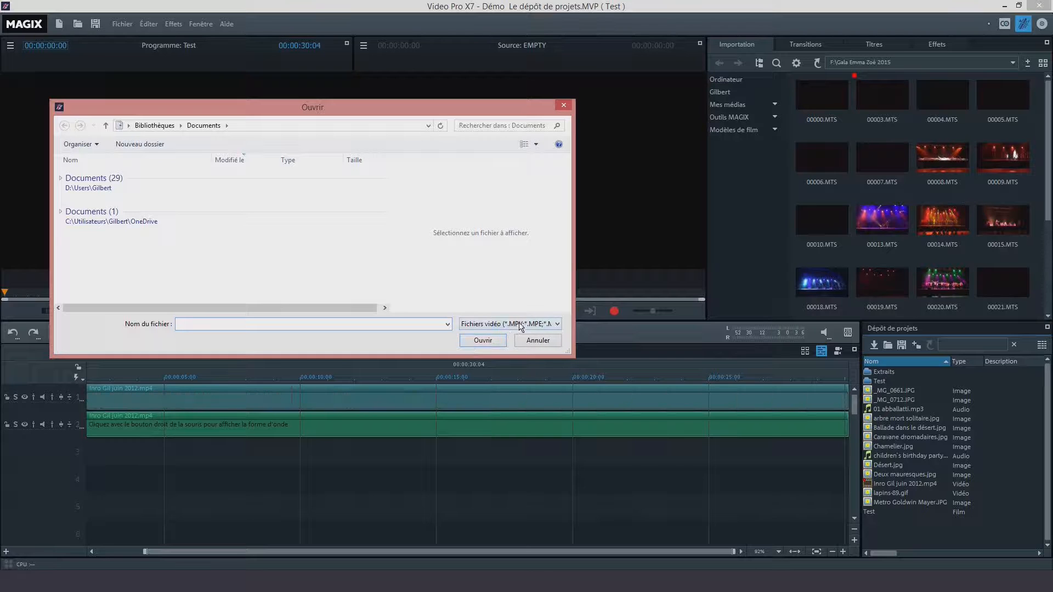
click(557, 324)
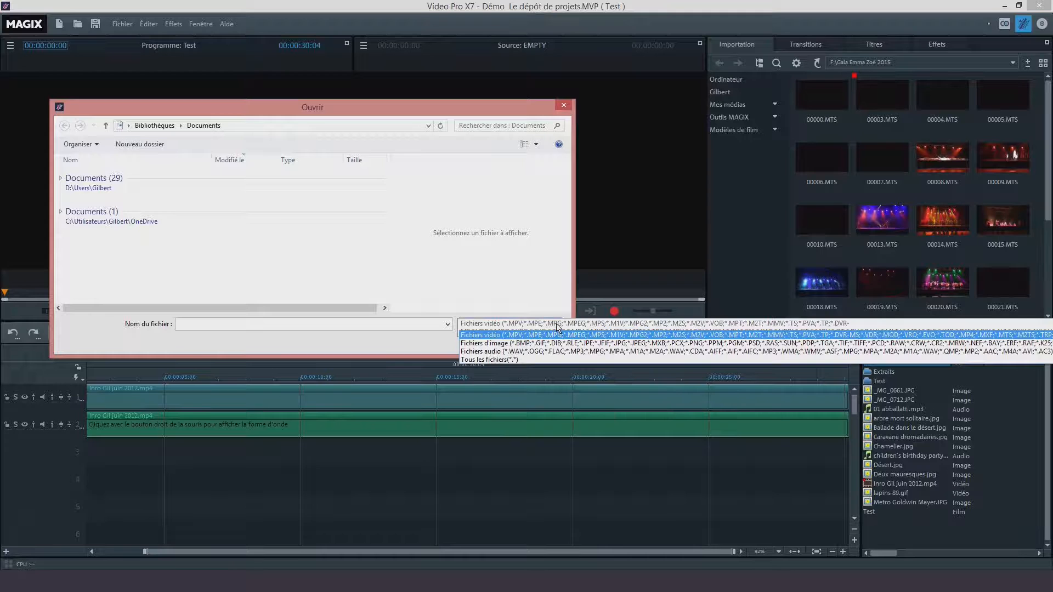
click(519, 363)
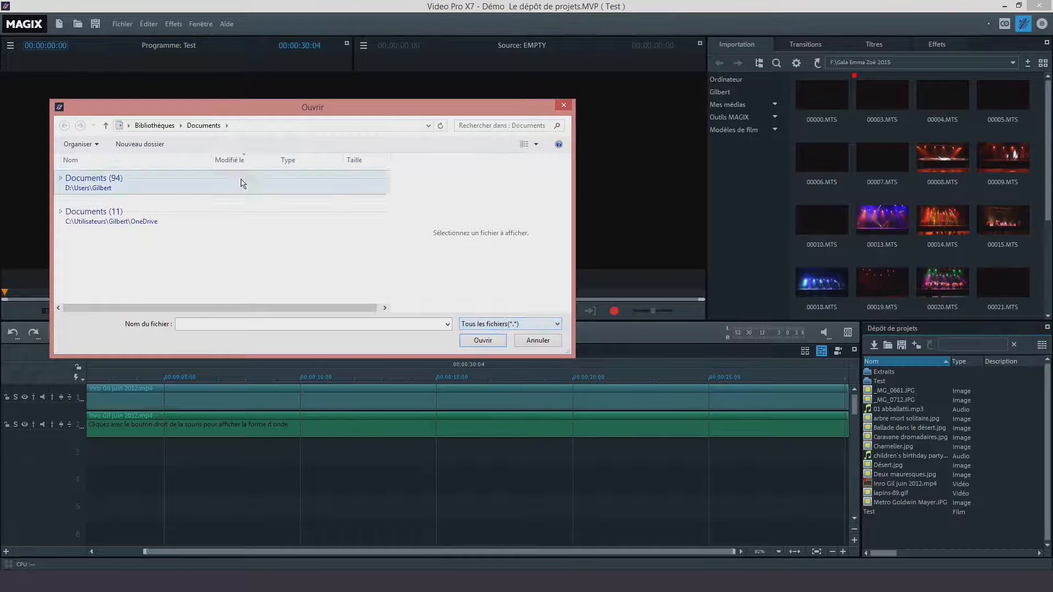
Step: Browse to the 2015 gala folder on Data2 (F:), select a file there, and cancel the import
click(106, 125)
double_click(219, 211)
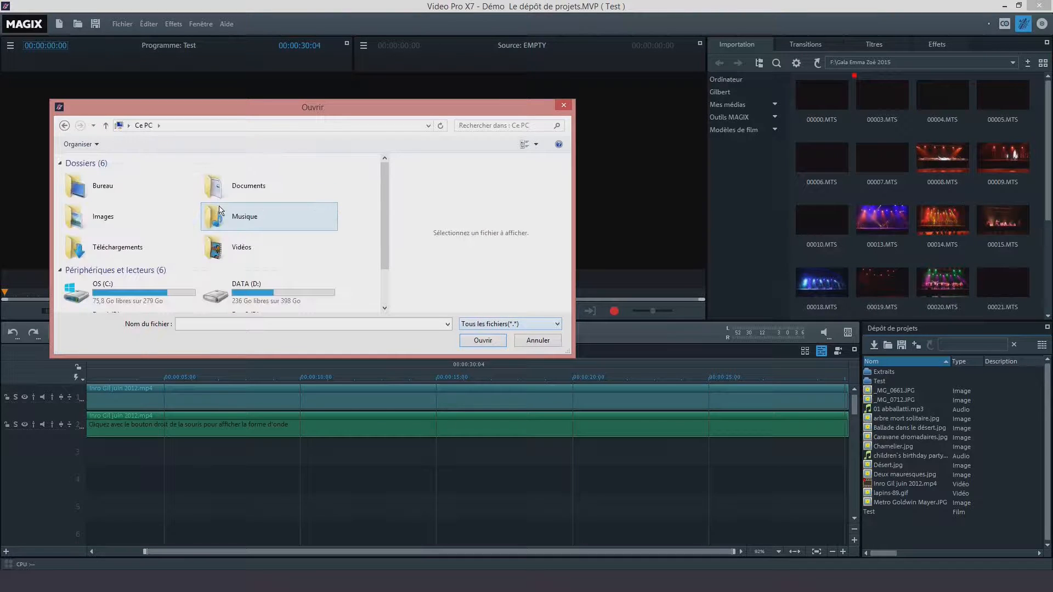
scroll(265, 259, down, 1)
double_click(265, 259)
scroll(172, 219, down, 1)
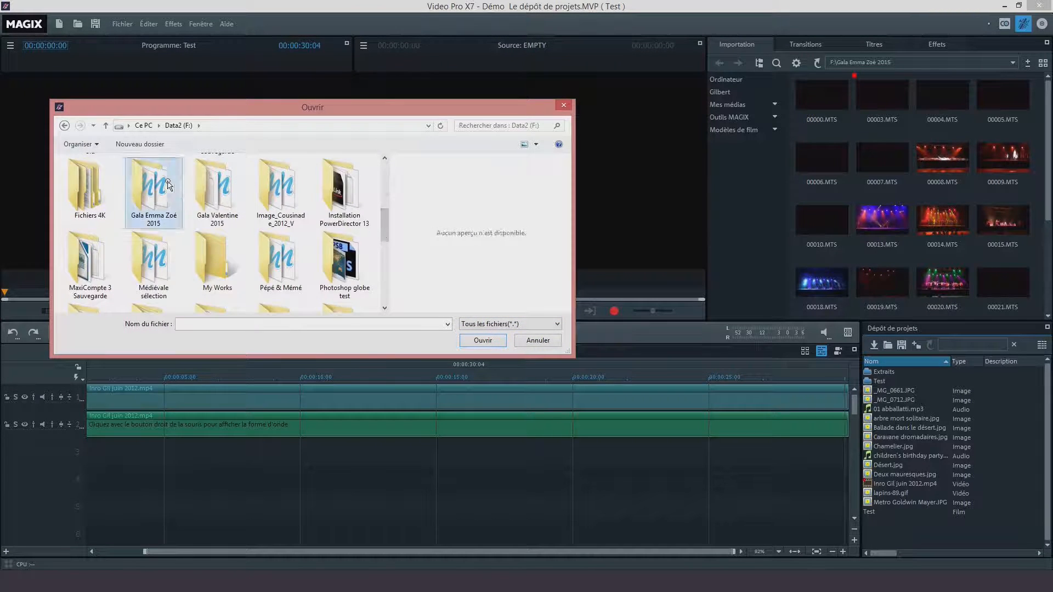
double_click(171, 175)
click(281, 254)
click(547, 343)
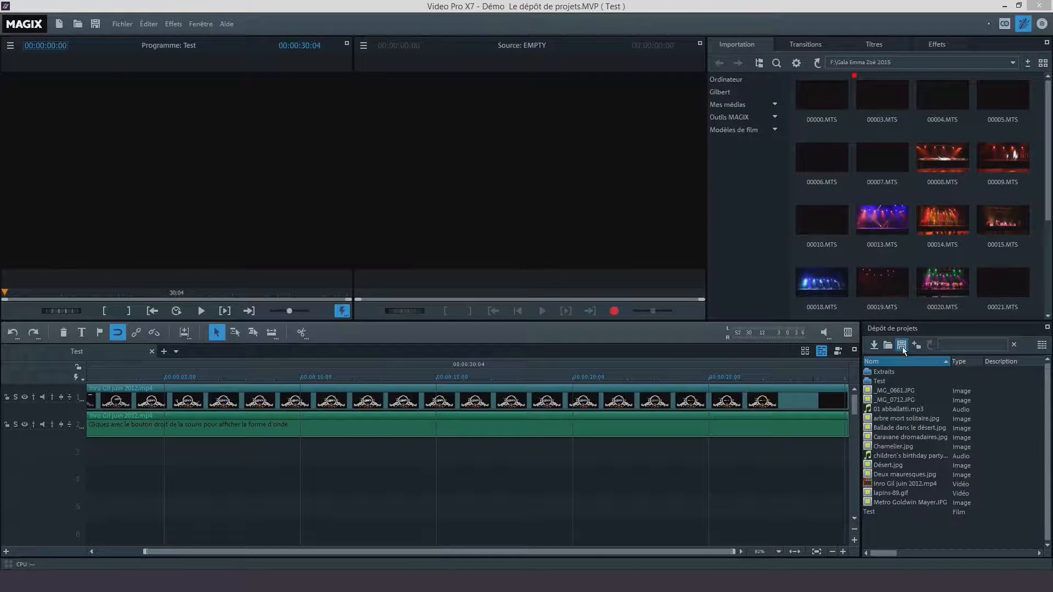
Step: Save the project bin as Test.XBI in the Le dépôt de projets folder, and check the file in the bin loading dialog without loading it
click(902, 345)
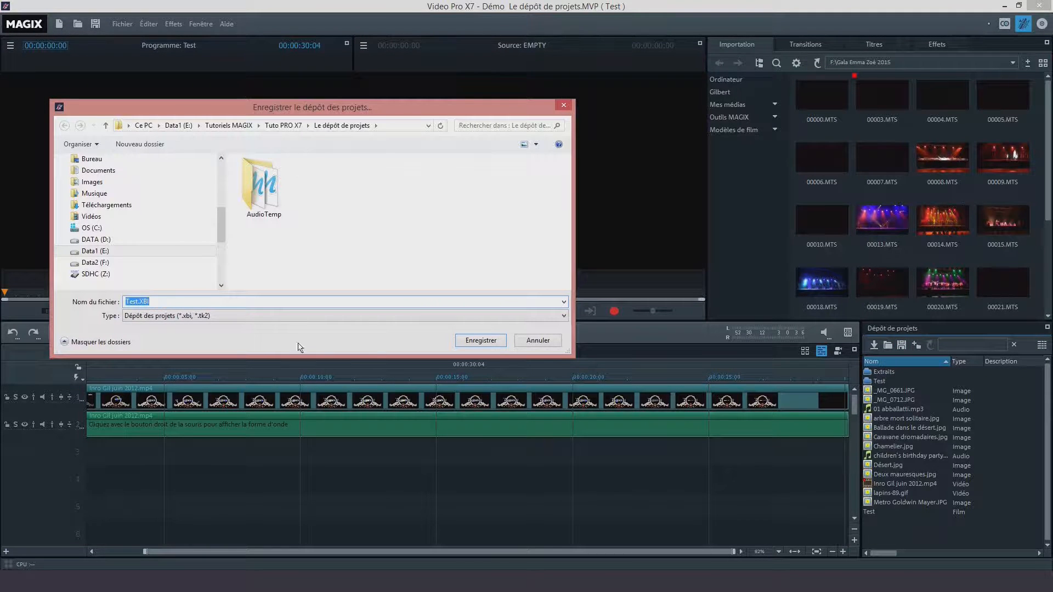
click(488, 341)
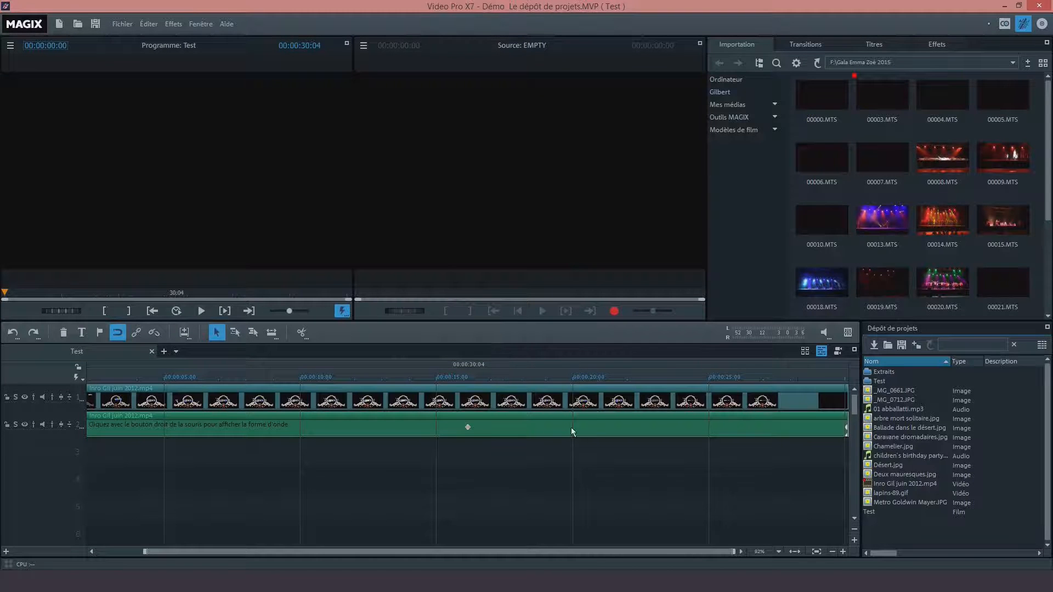
click(888, 345)
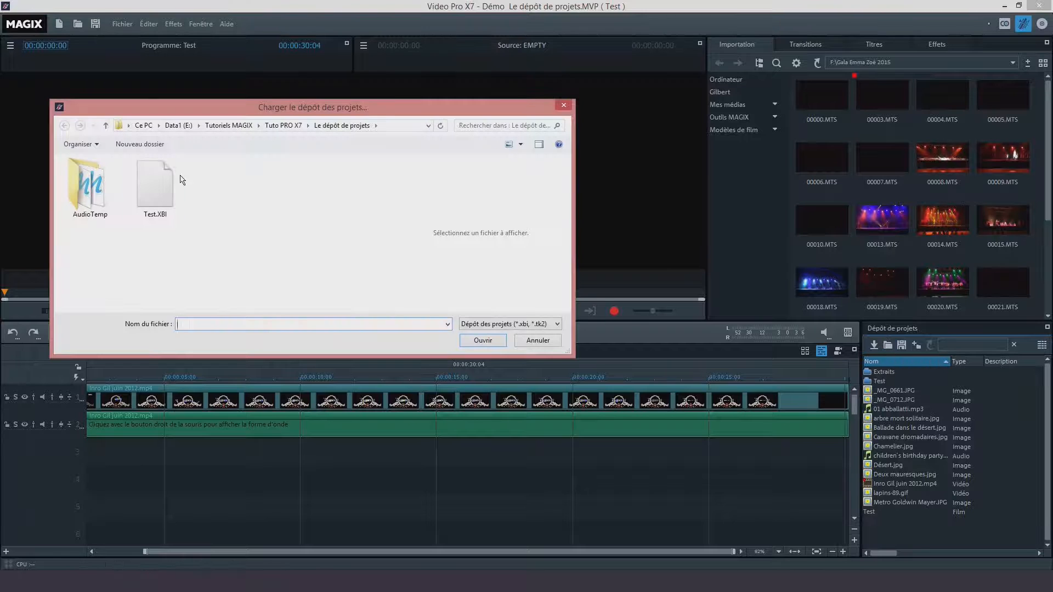
click(544, 345)
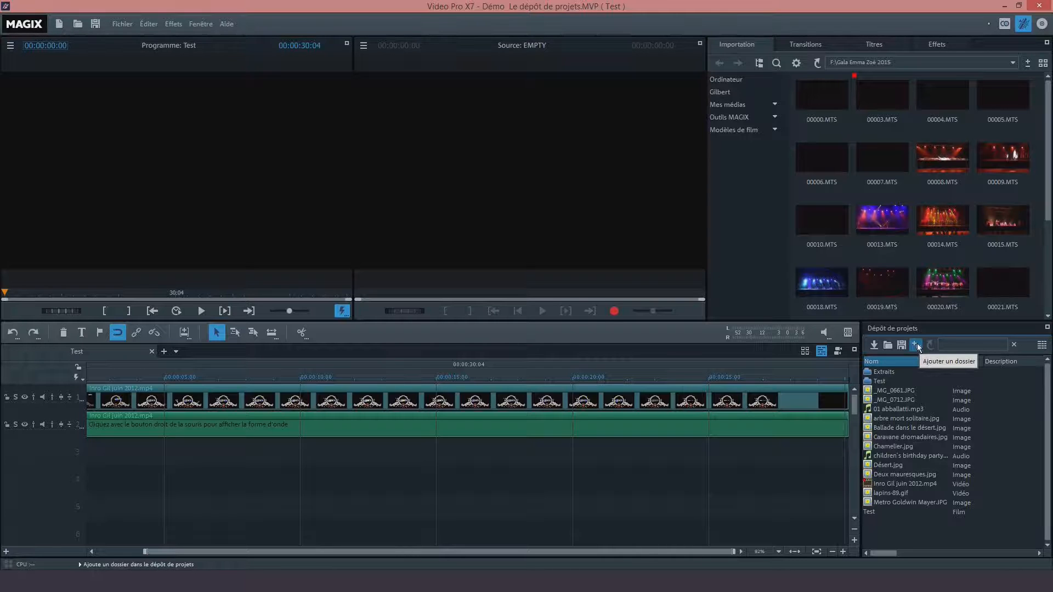
Step: View the contents of the bin's Test folder and go back to its parent folder
double_click(884, 382)
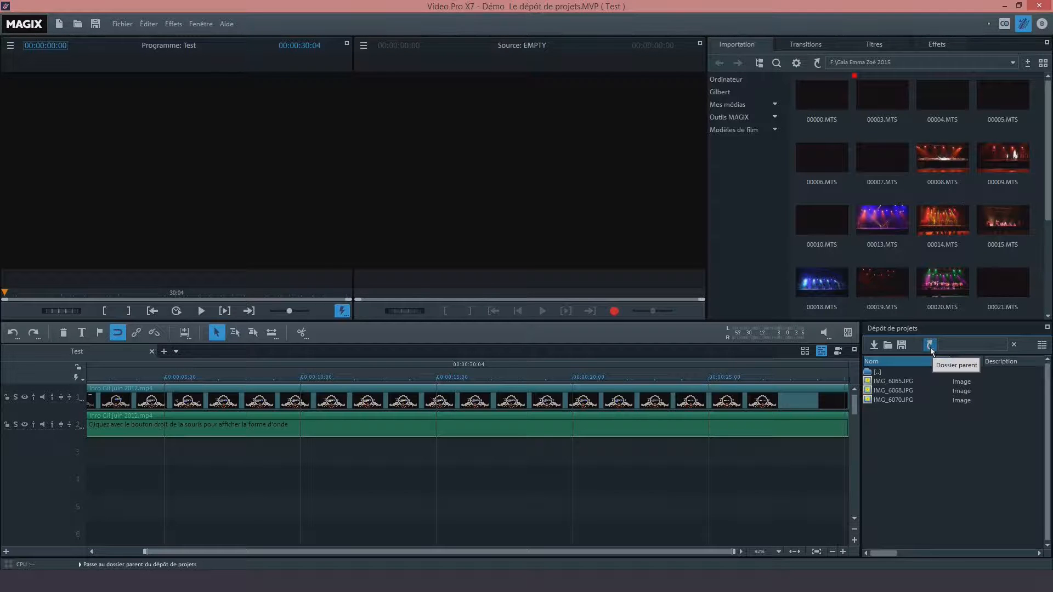
click(931, 346)
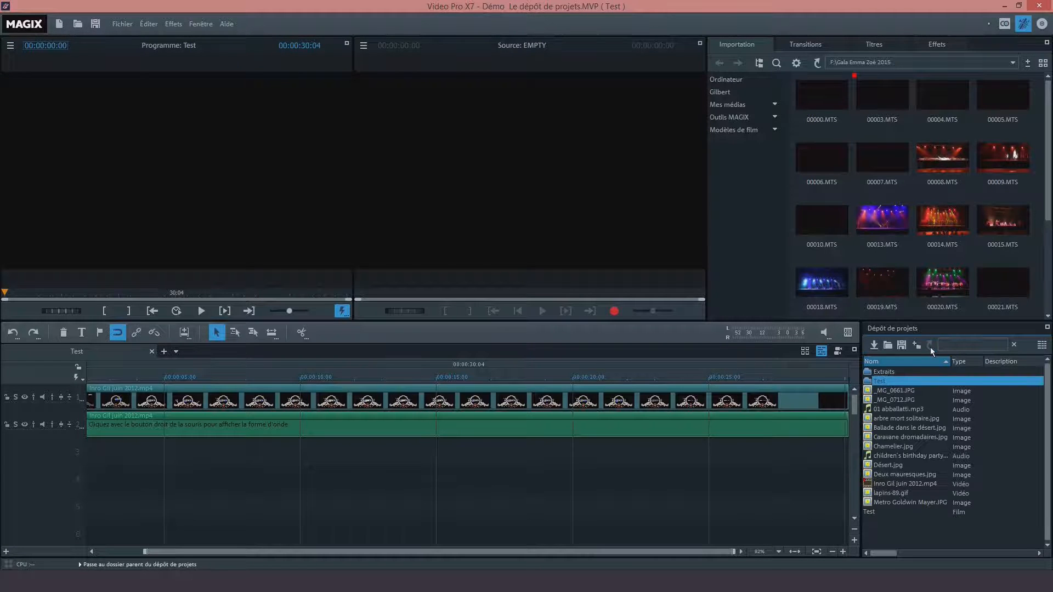
Step: Filter the project bin by "ch" and clear the search filter
click(968, 347)
text(d)
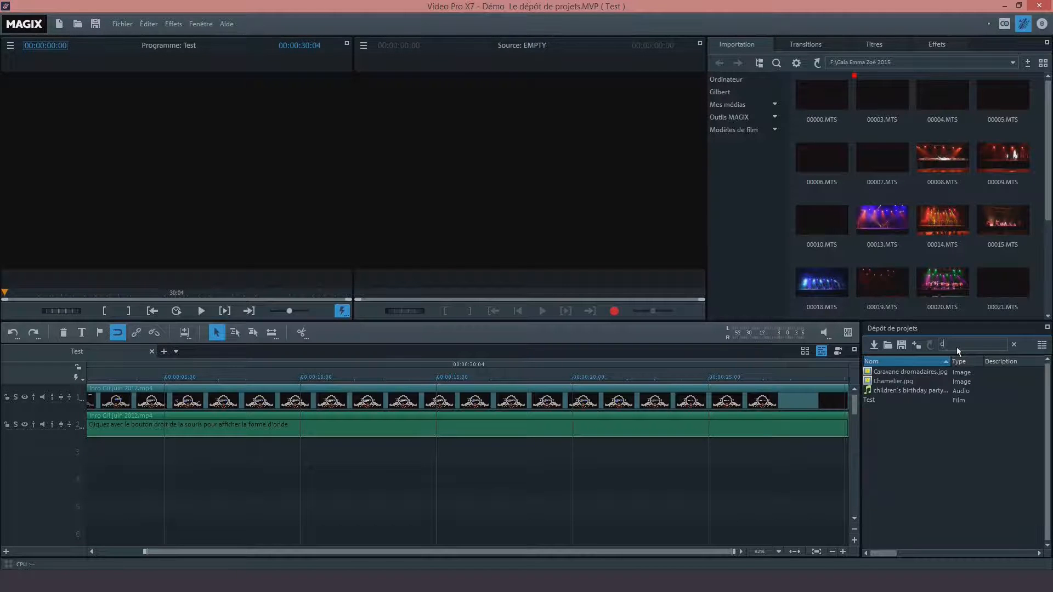
text(h)
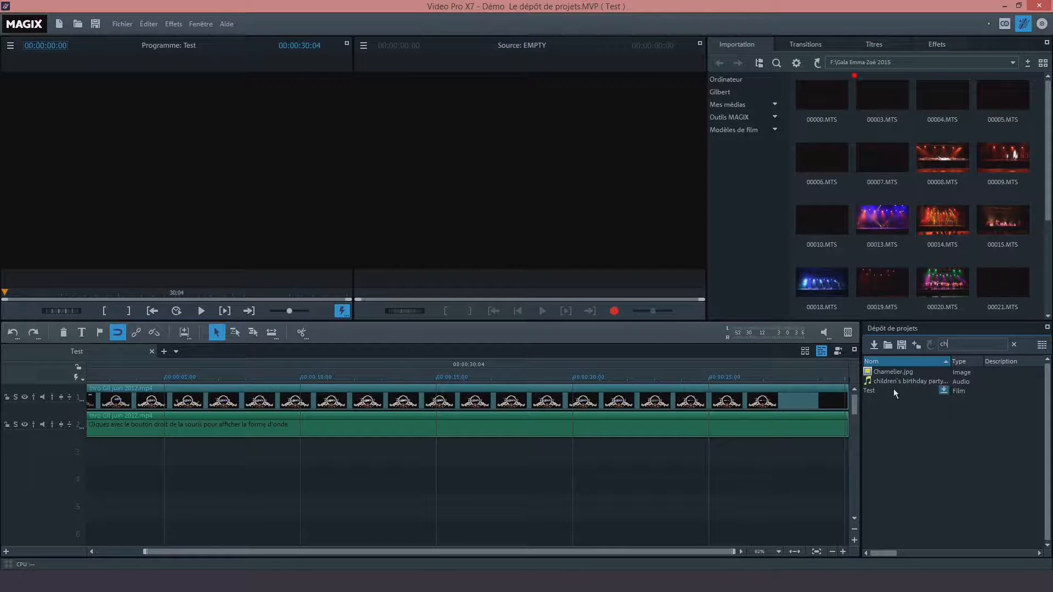
click(1015, 345)
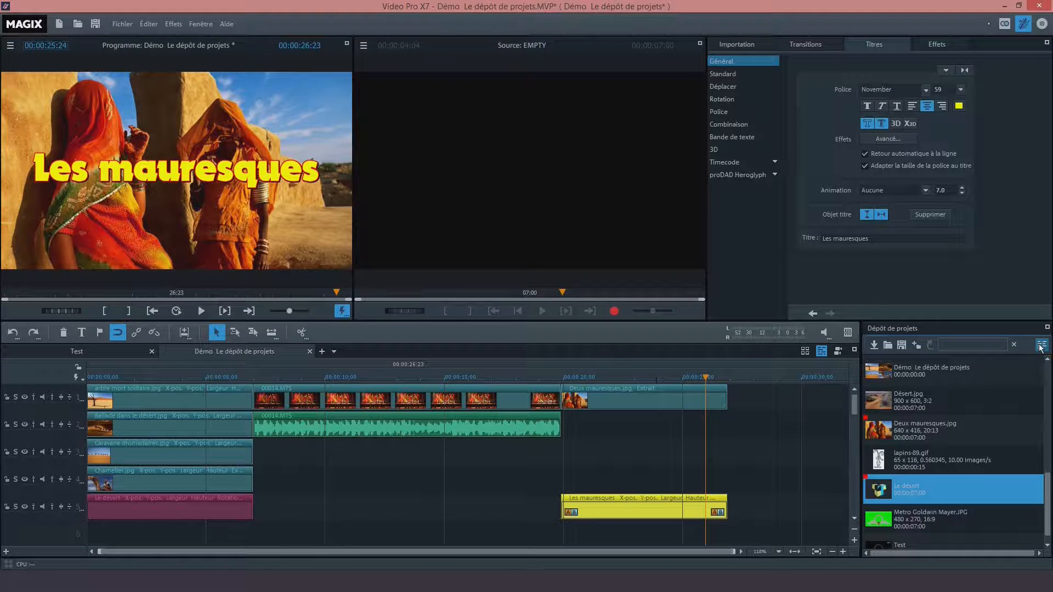
Step: Switch the project bin to the detailed view (Vue détaillée) and maximize it
click(1040, 347)
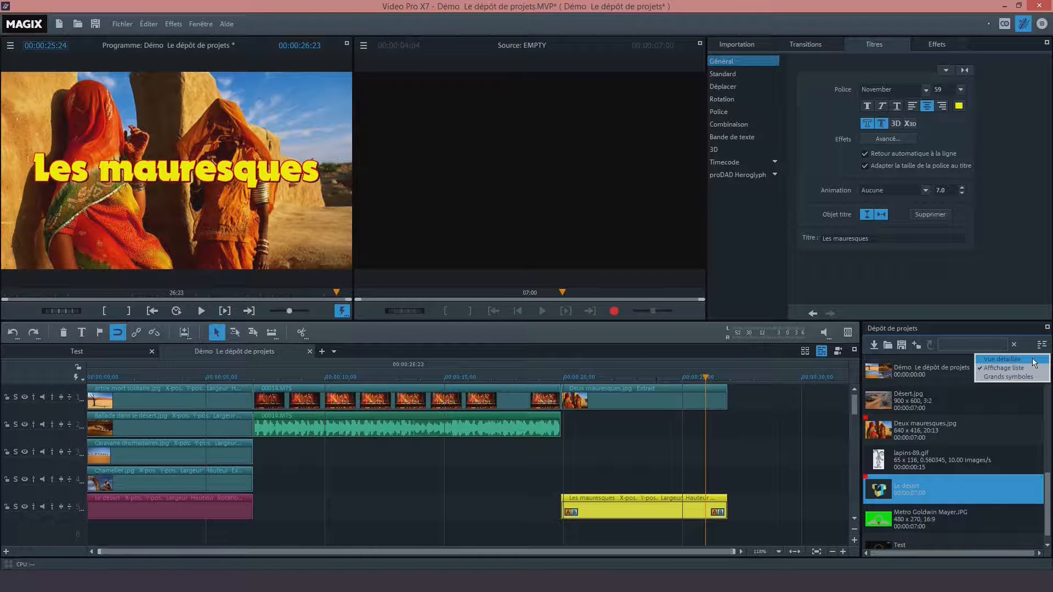
click(1033, 361)
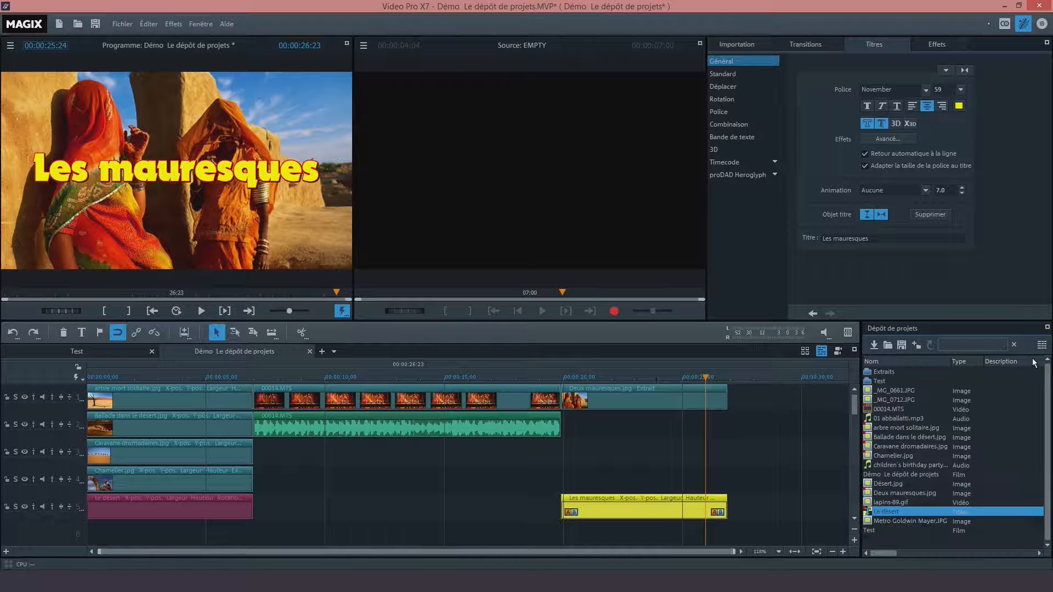
click(1047, 327)
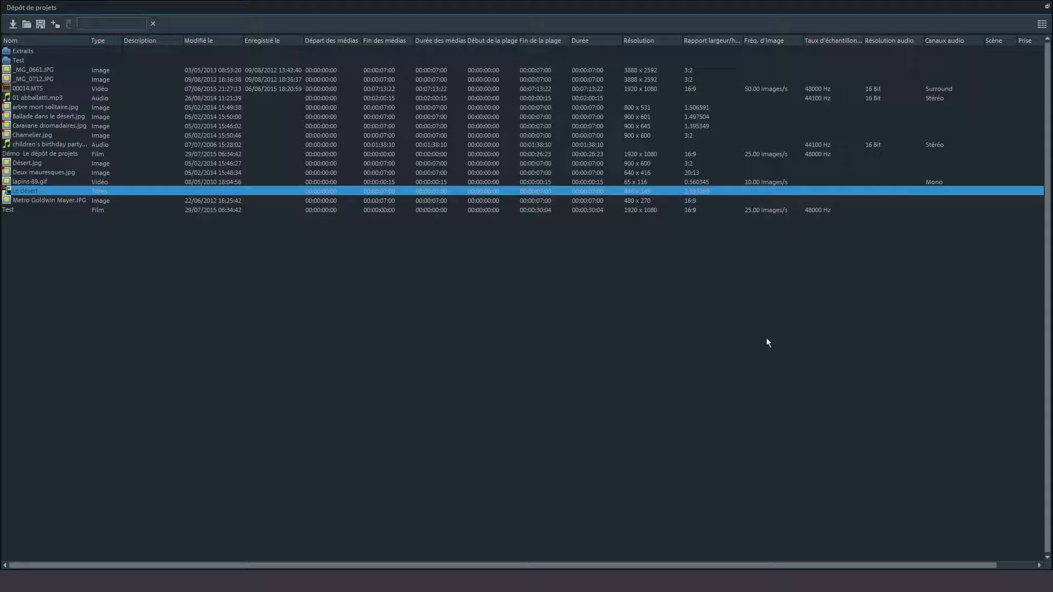
Step: Sort the bin by Type in both directions, and by Nom in both directions, ending in ascending order
click(98, 43)
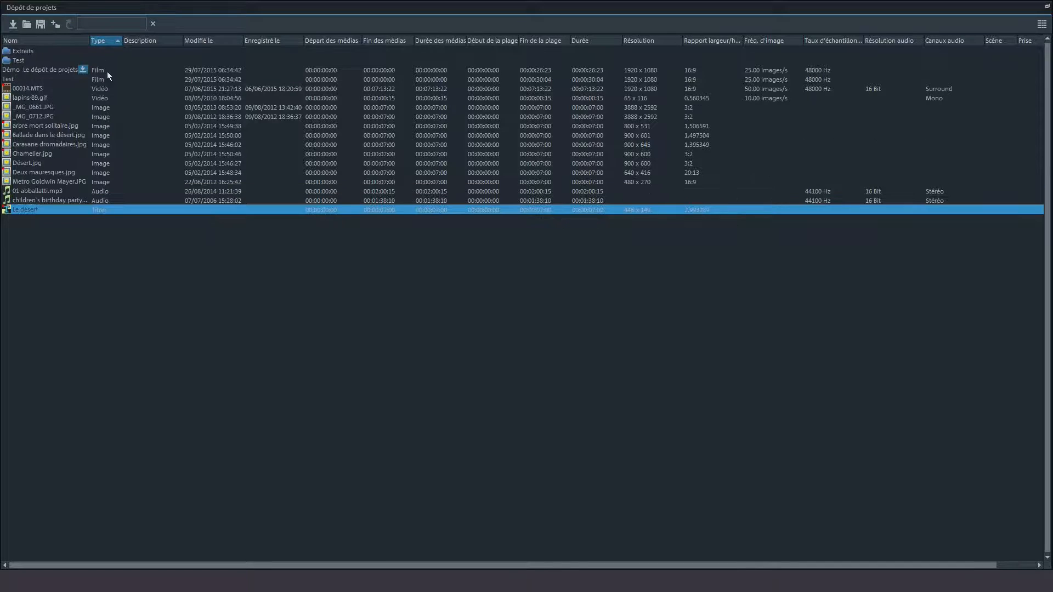
click(105, 41)
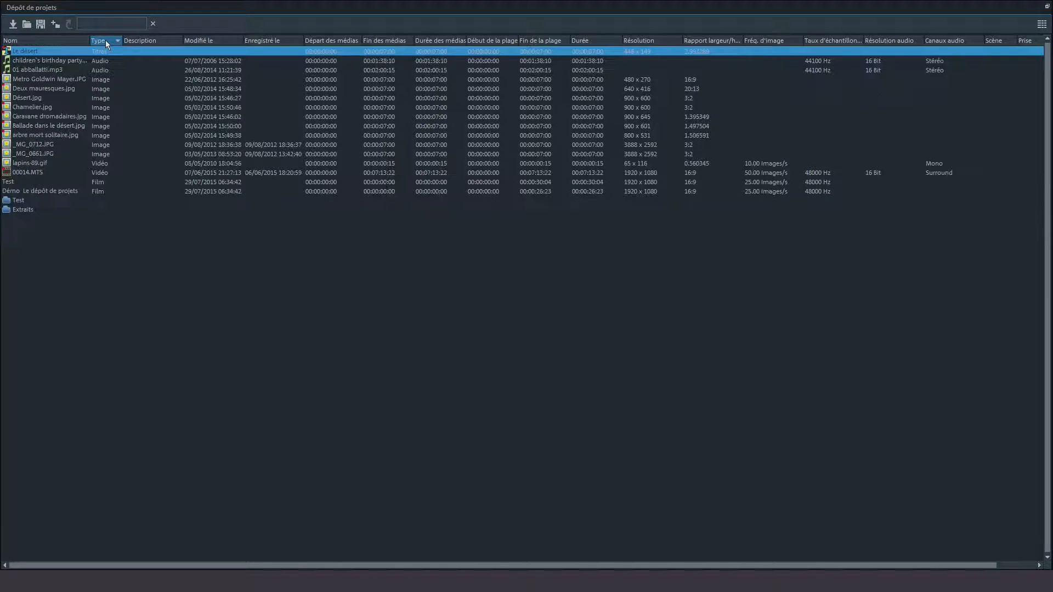
click(40, 41)
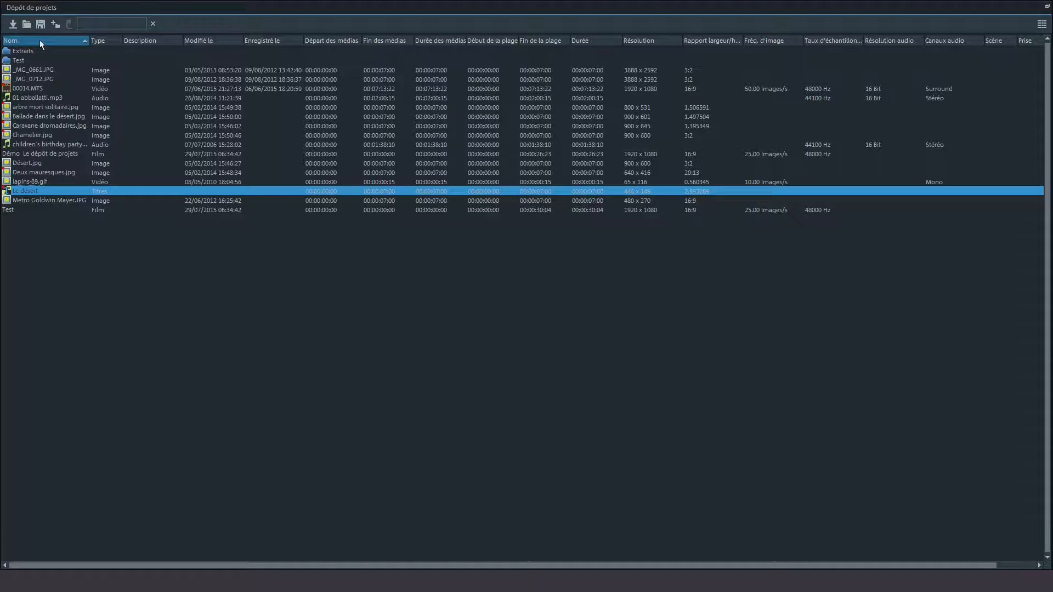
click(49, 40)
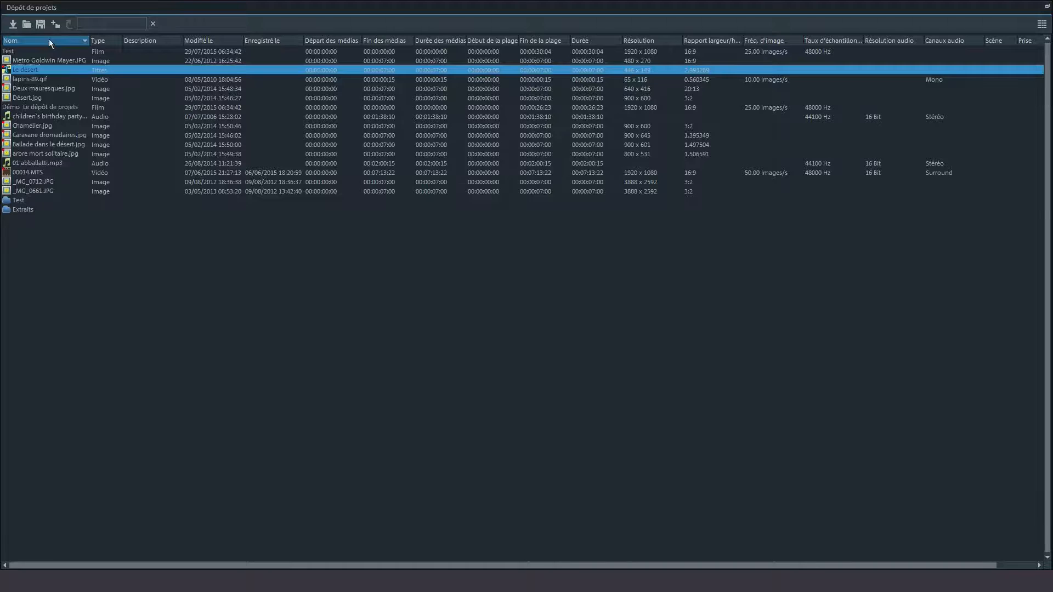
click(48, 40)
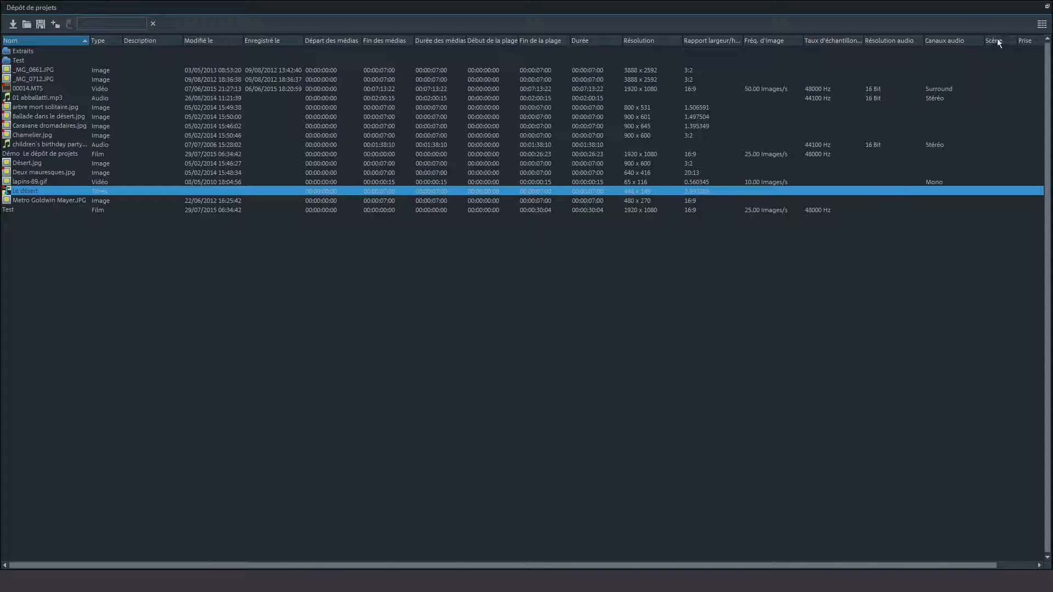
Step: Move the Scène column ahead of Résolution audio and return it to its place before Prise
drag(999, 41, 870, 37)
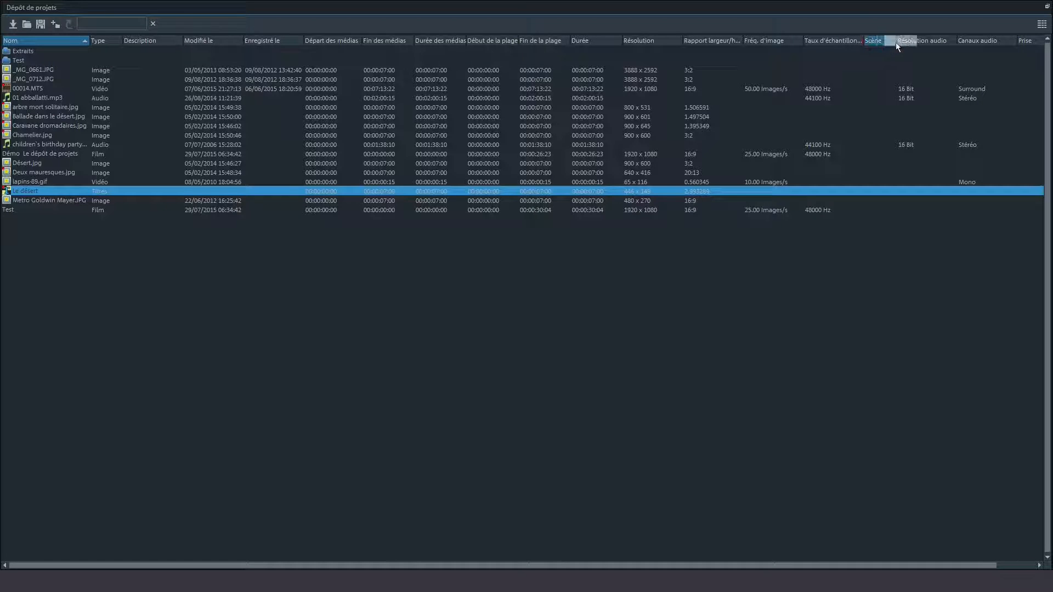
drag(1008, 53, 1008, 53)
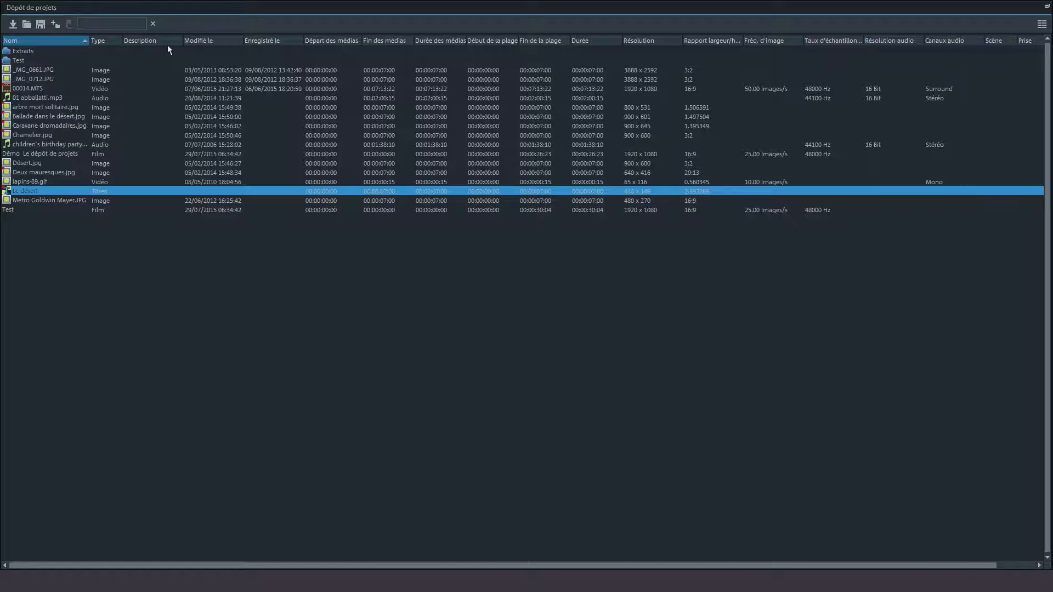
Step: Widen the Description column and enter "Roberto Alagna" as the description of 01 abballatti.mp3
mouse_move(179, 40)
mouse_down()
mouse_move(137, 45)
mouse_move(387, 44)
mouse_move(189, 44)
mouse_up()
click(179, 99)
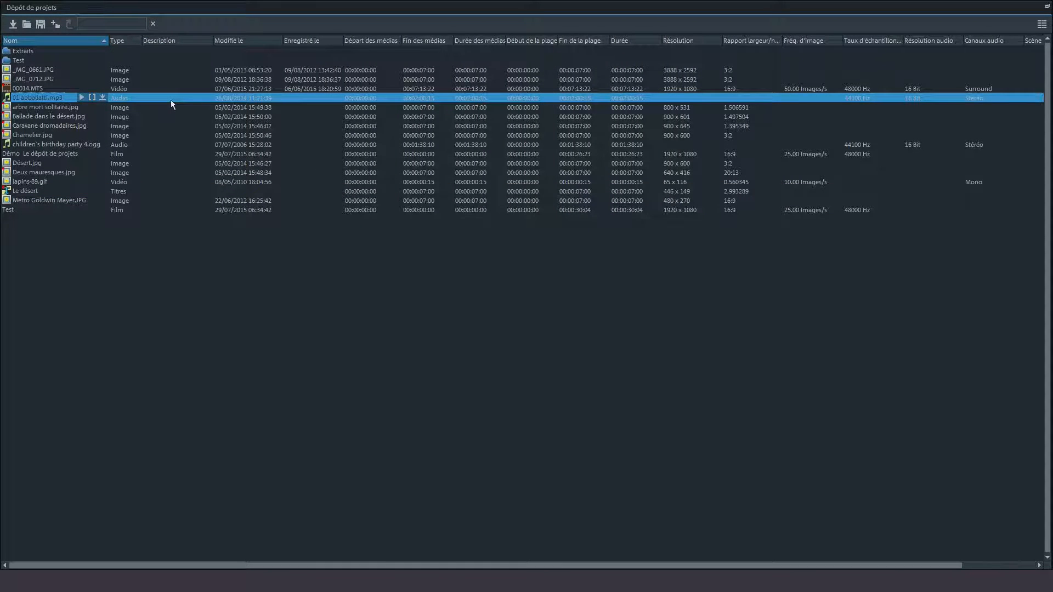
click(172, 101)
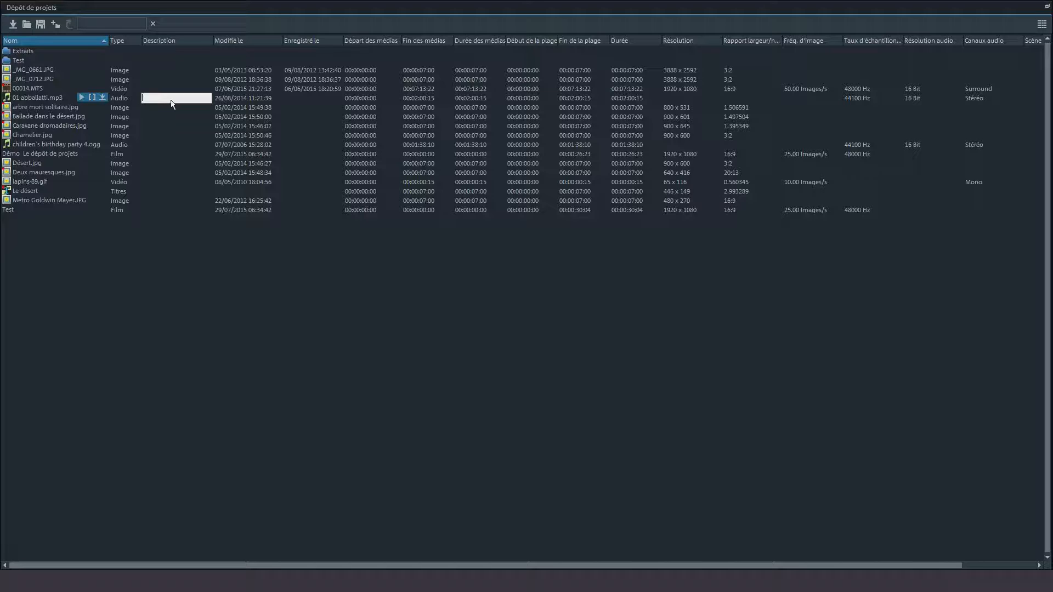
text(Roberto Alagna)
click(33, 135)
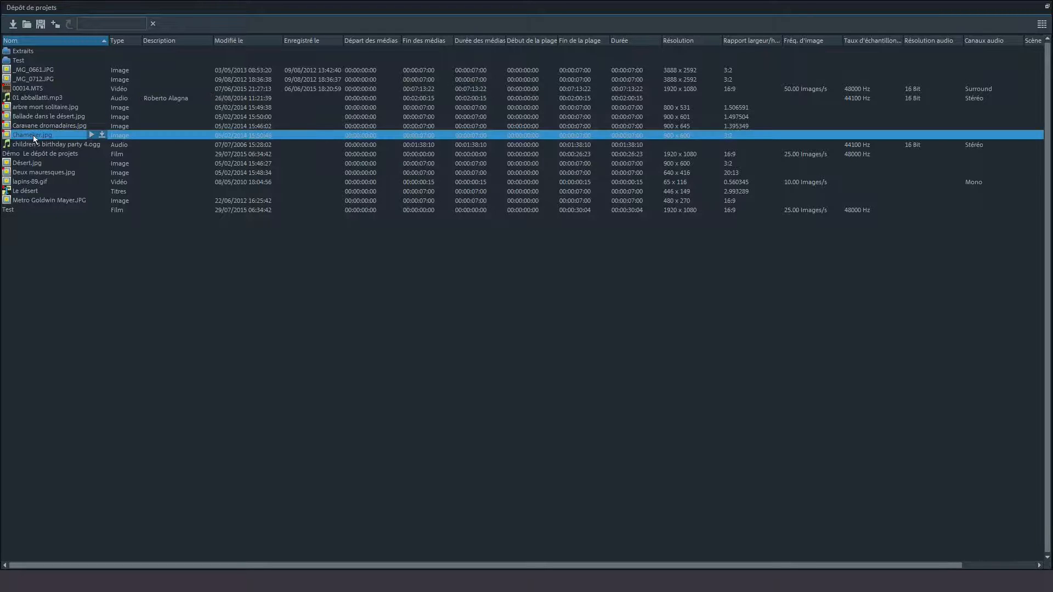
right_click(33, 135)
click(66, 143)
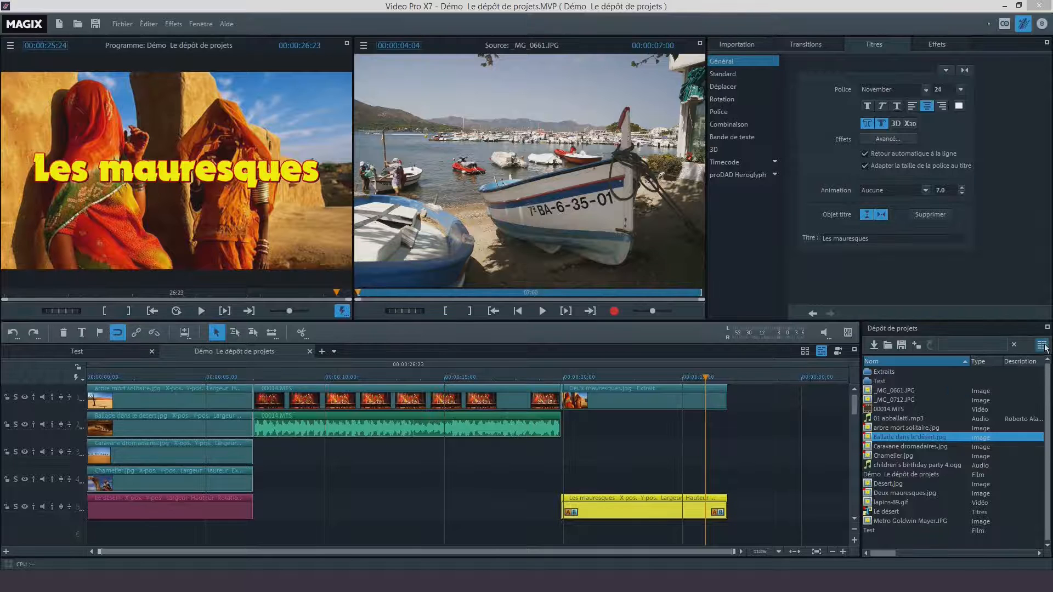
Step: Display the project bin in list view (Affichage liste) and browse its entries
click(1042, 344)
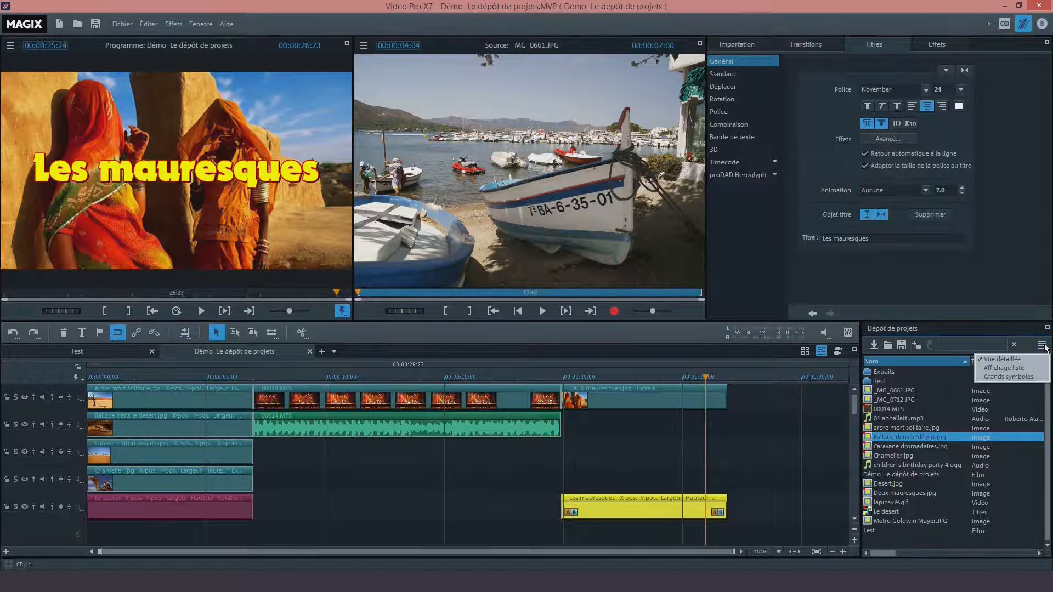
click(1024, 369)
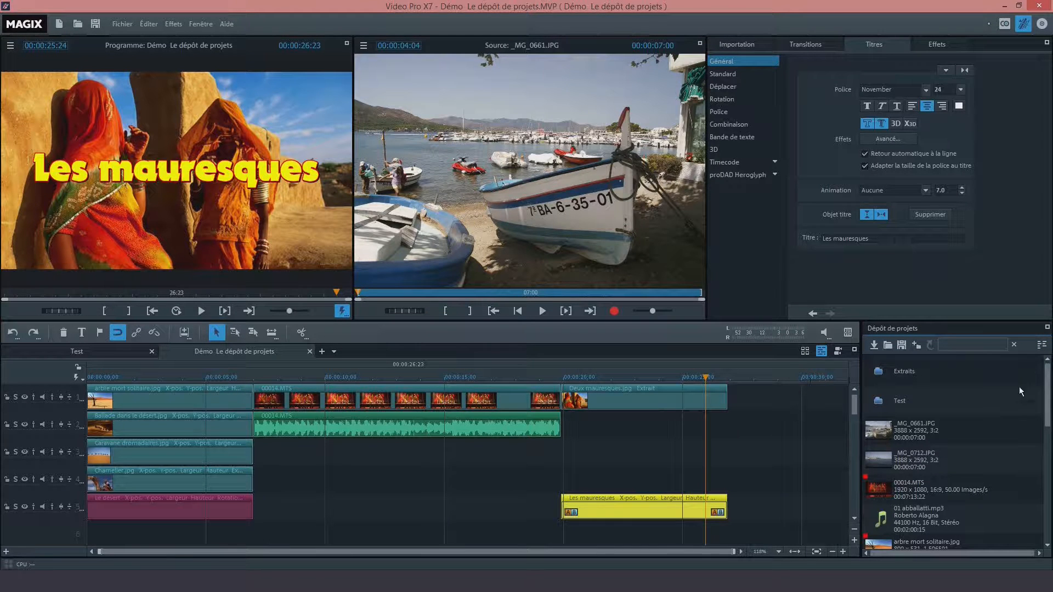
drag(1045, 412, 1046, 429)
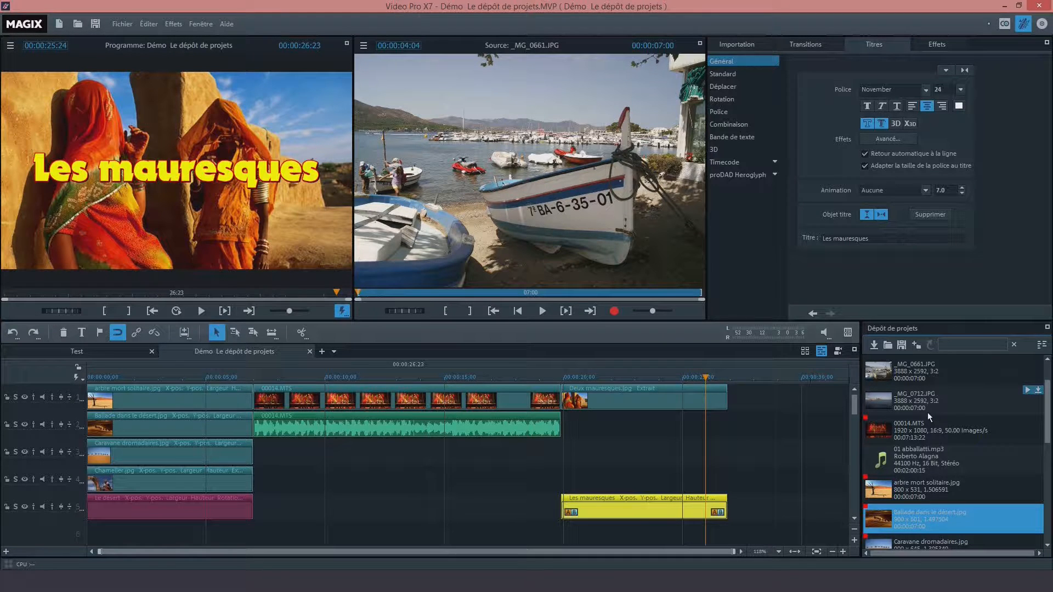
Step: Display the project bin with large symbols (Grands symboles) and adjust the thumbnail size
click(1042, 345)
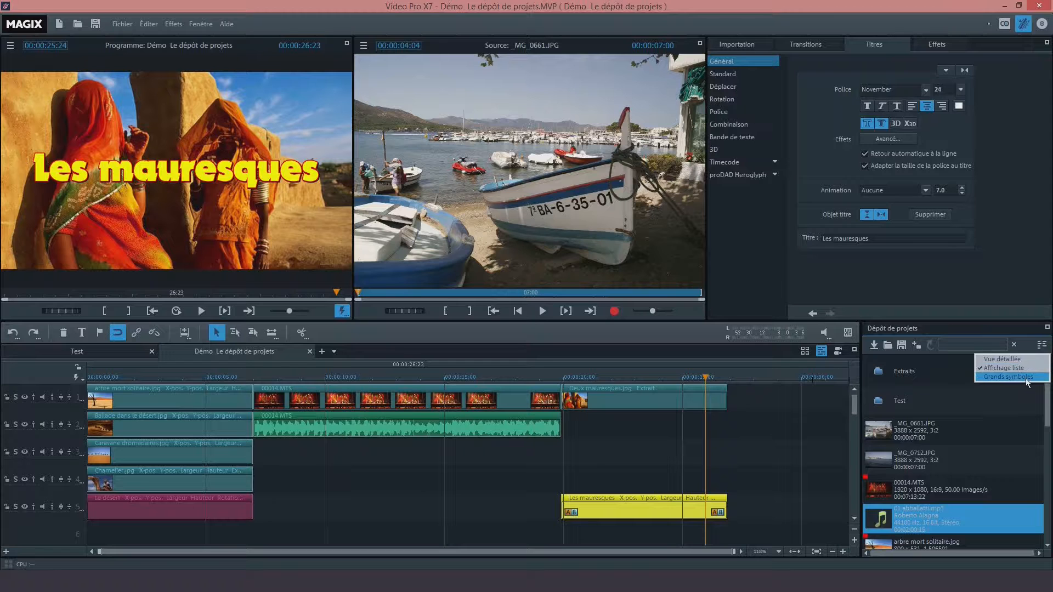
click(1027, 378)
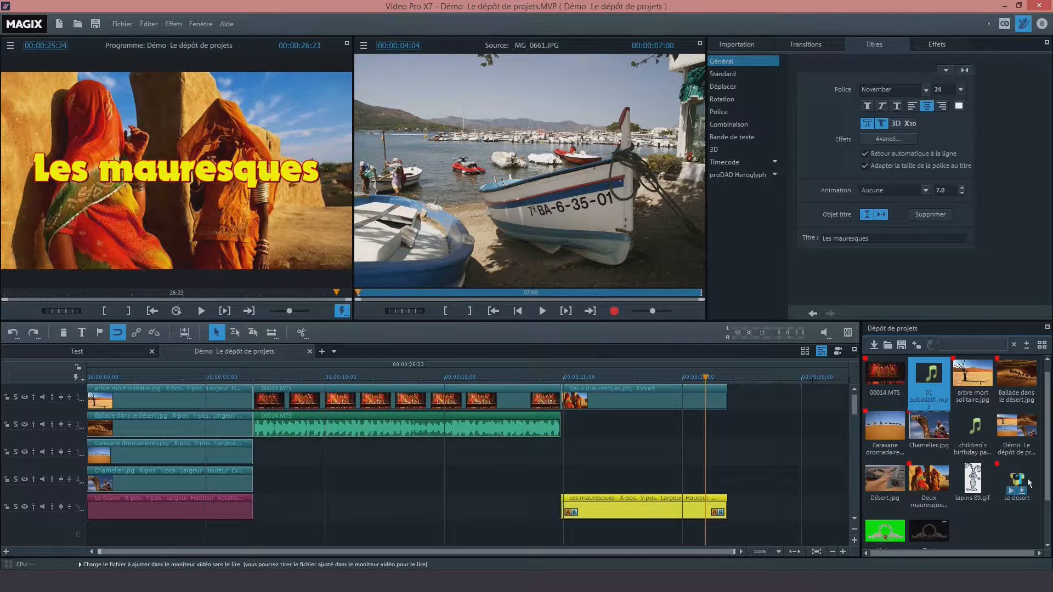
click(1027, 346)
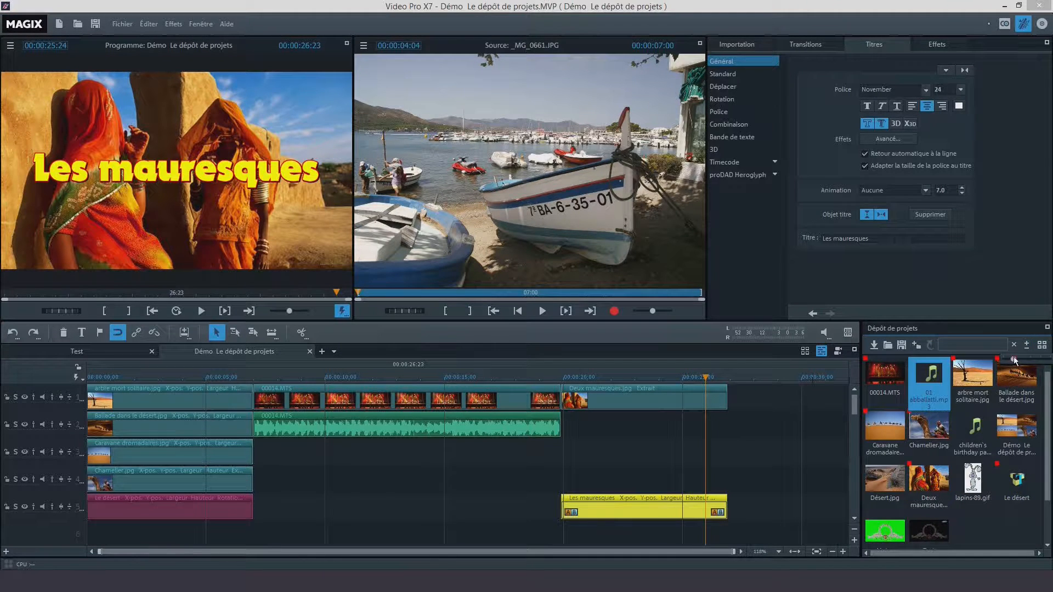
mouse_move(1014, 360)
mouse_down()
mouse_move(1037, 360)
mouse_move(1012, 365)
mouse_up()
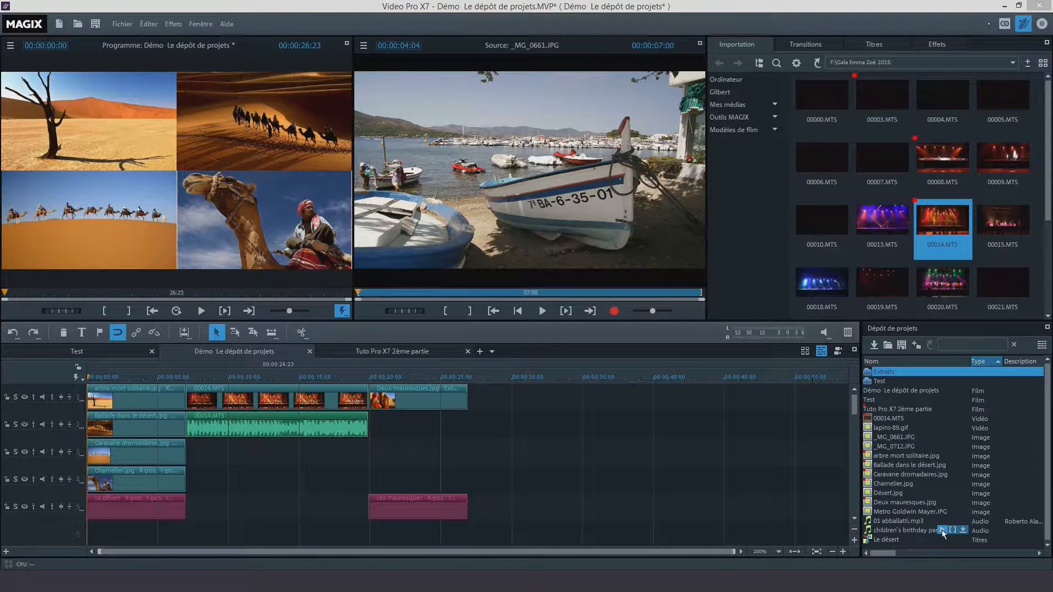
Step: View the timeline of Tuto Pro X7 2ème partie, select its bin entry, and return to the Démo Le dépôt de projets film
click(383, 351)
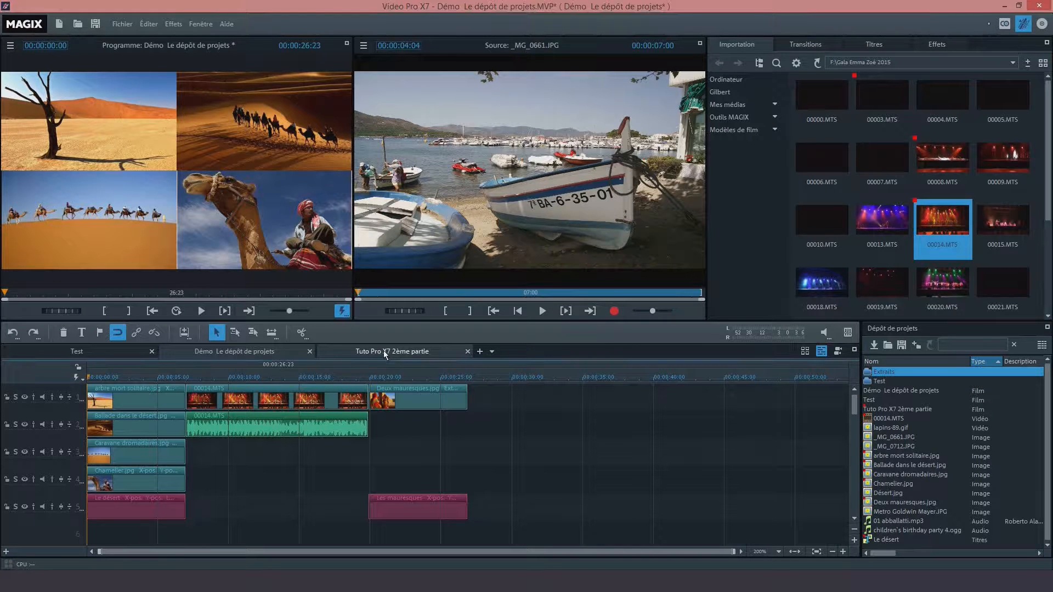
click(922, 409)
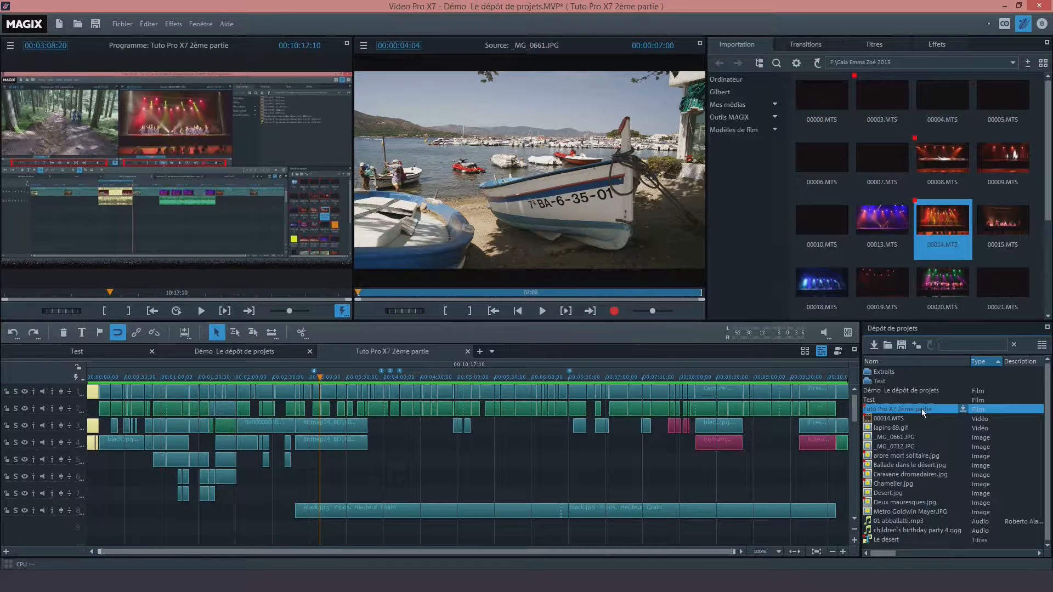
click(247, 351)
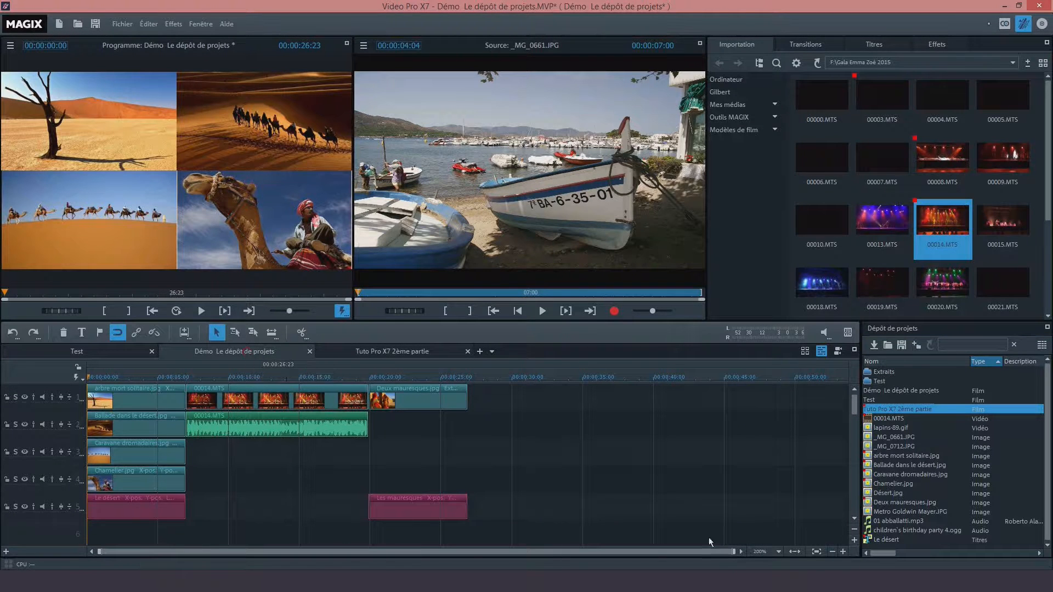
Step: Insert the film Tuto Pro X7 2ème partie from the bin on track 1 after the Deux mauresques clip, and fit the timeline view
mouse_move(897, 407)
drag(896, 406, 508, 436)
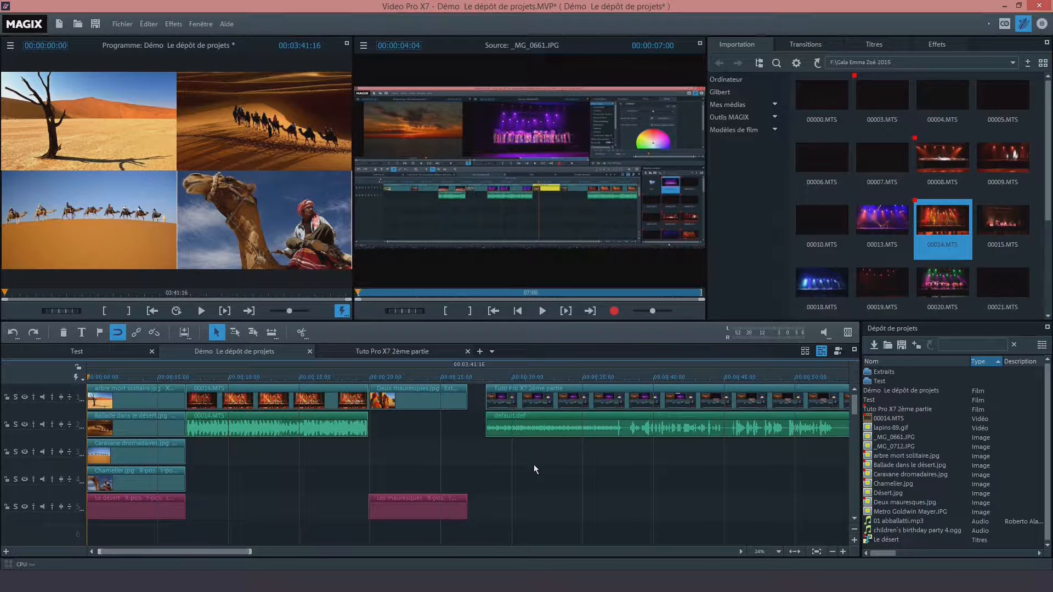
drag(228, 555, 261, 551)
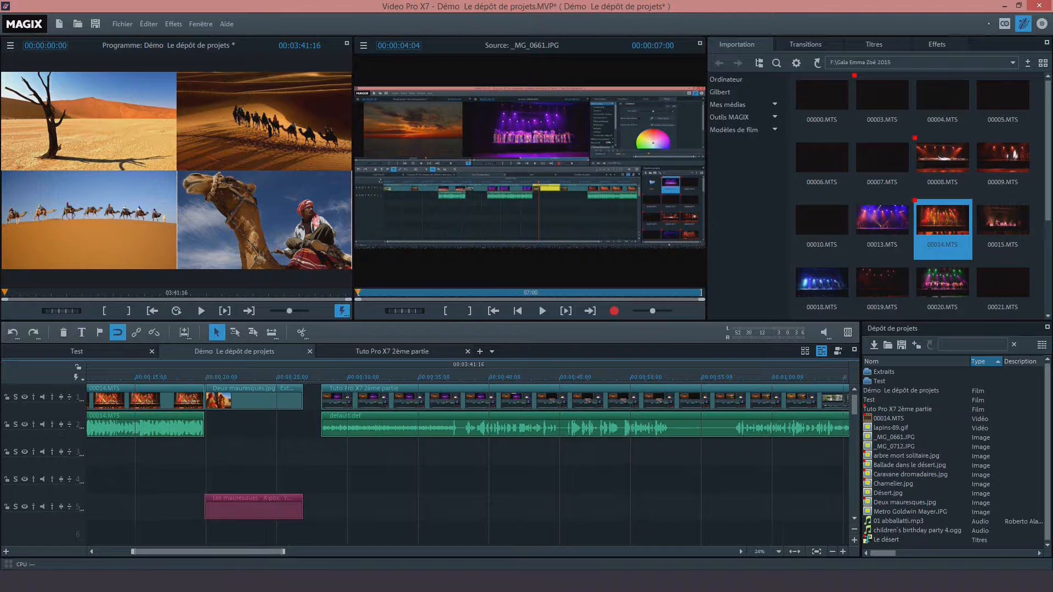
click(795, 552)
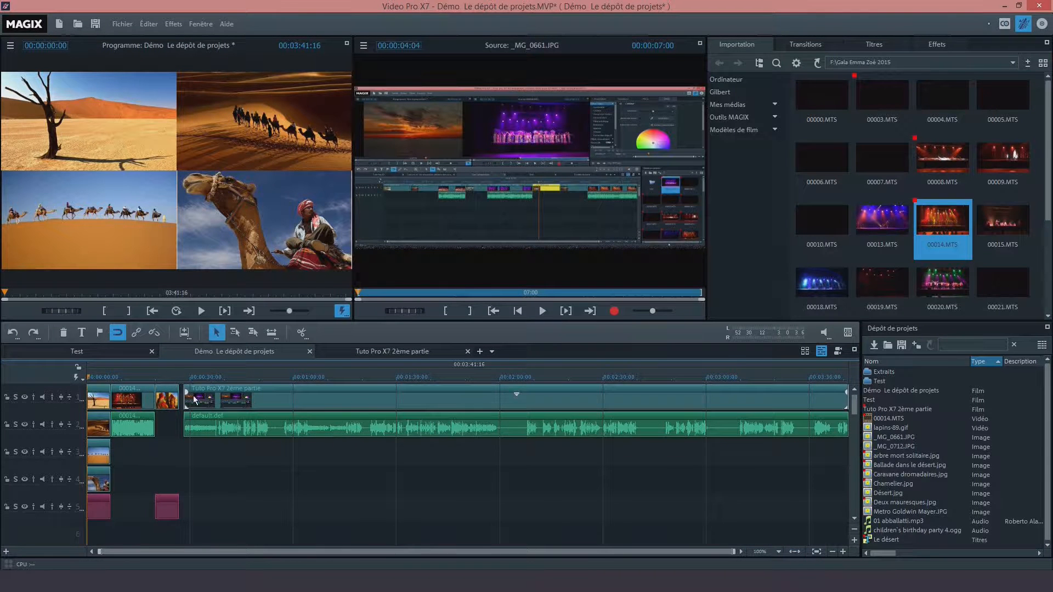
Step: Preview the inserted film at about 00:01:03, select it, and view its original timeline before returning to Démo Le dépôt de projets
drag(187, 379, 305, 378)
click(349, 404)
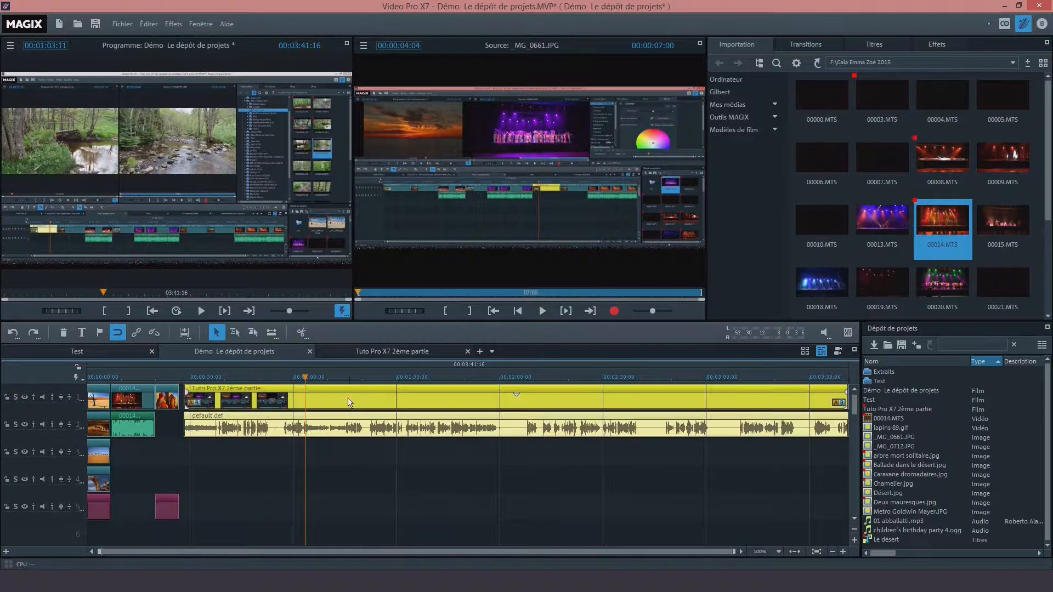
click(385, 350)
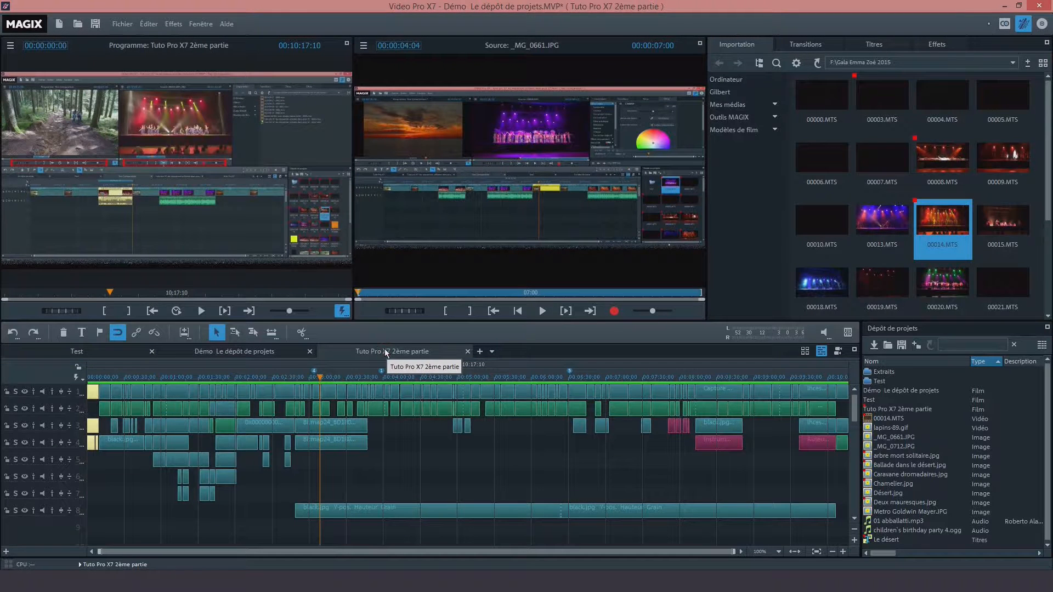
click(254, 352)
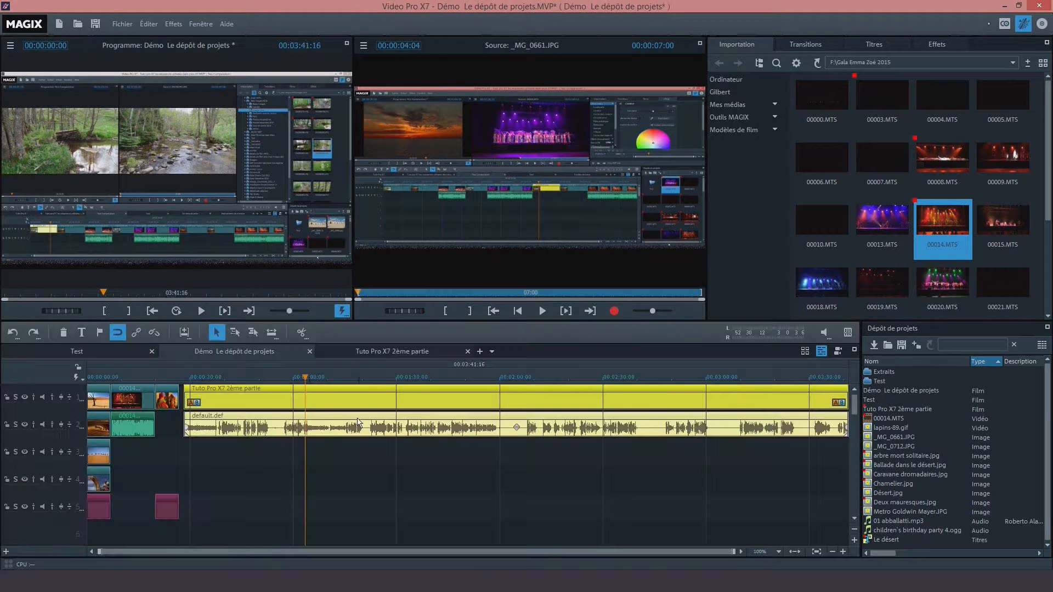